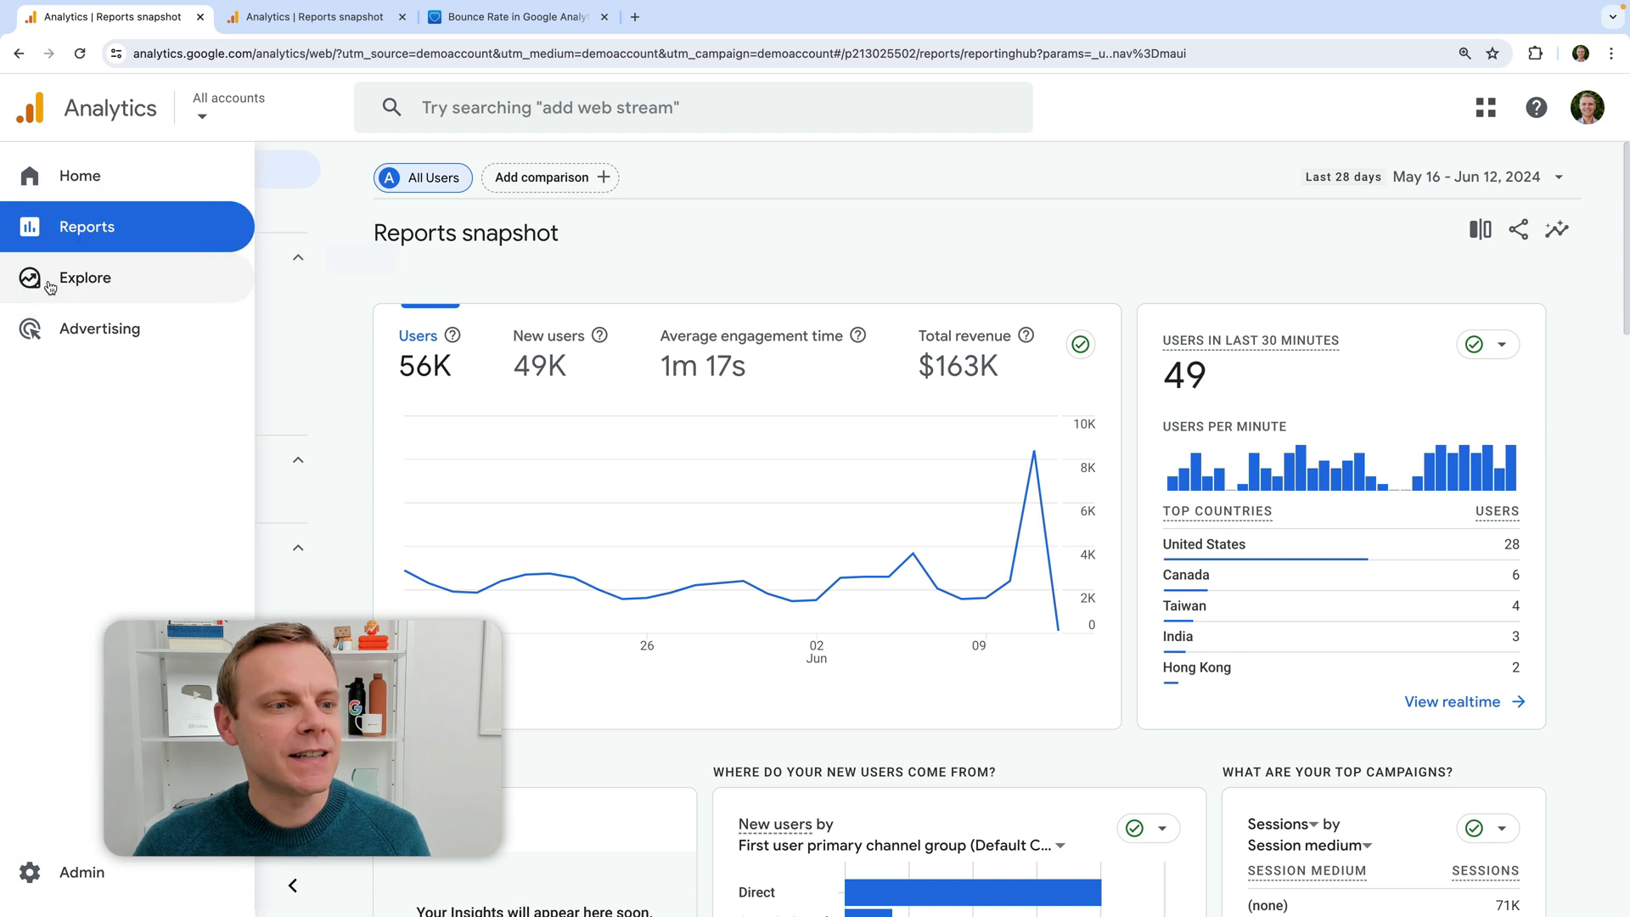
# Start a Blank exploration from Explore and title it 'Bounce Rate'
pyautogui.click(75, 287)
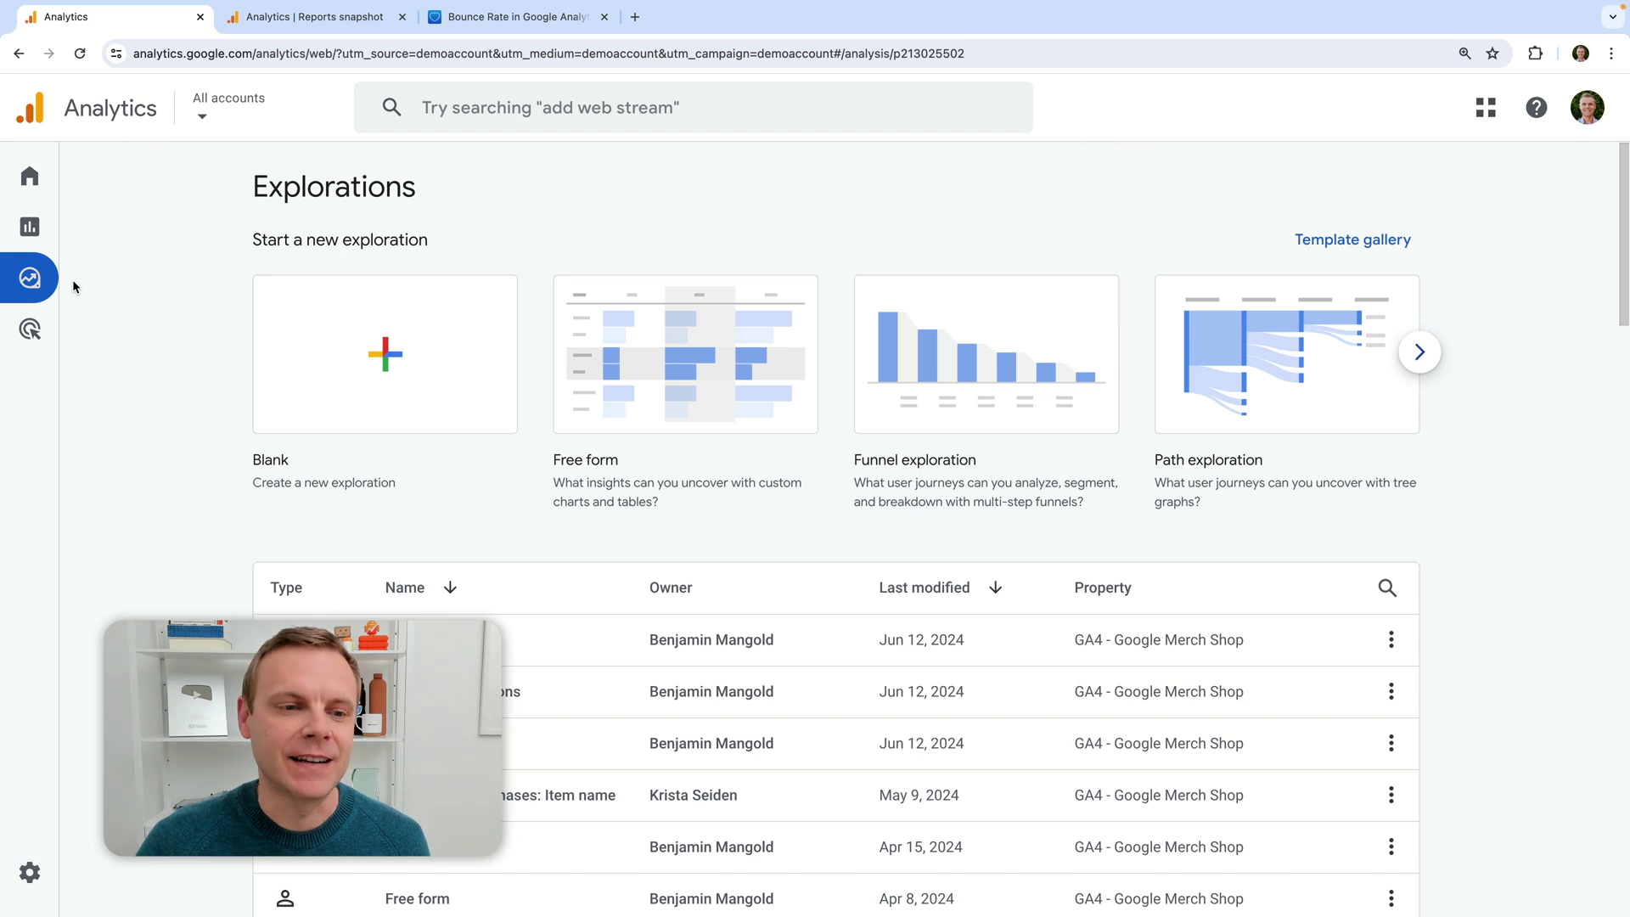
pyautogui.click(394, 358)
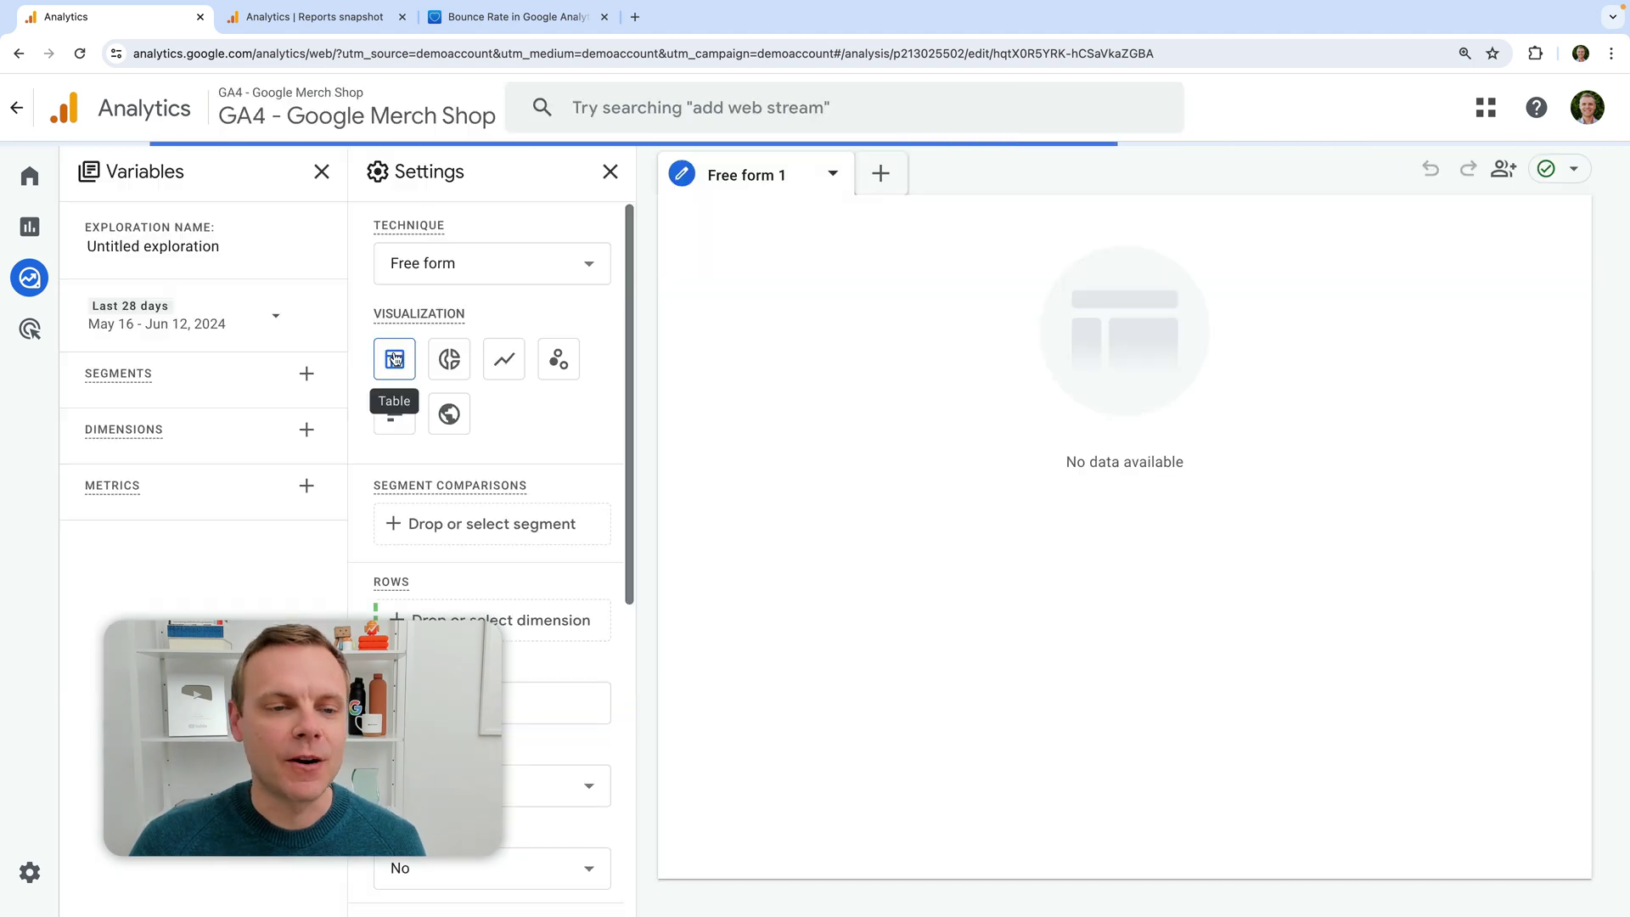
pyautogui.click(156, 249)
pyautogui.write('Boi')
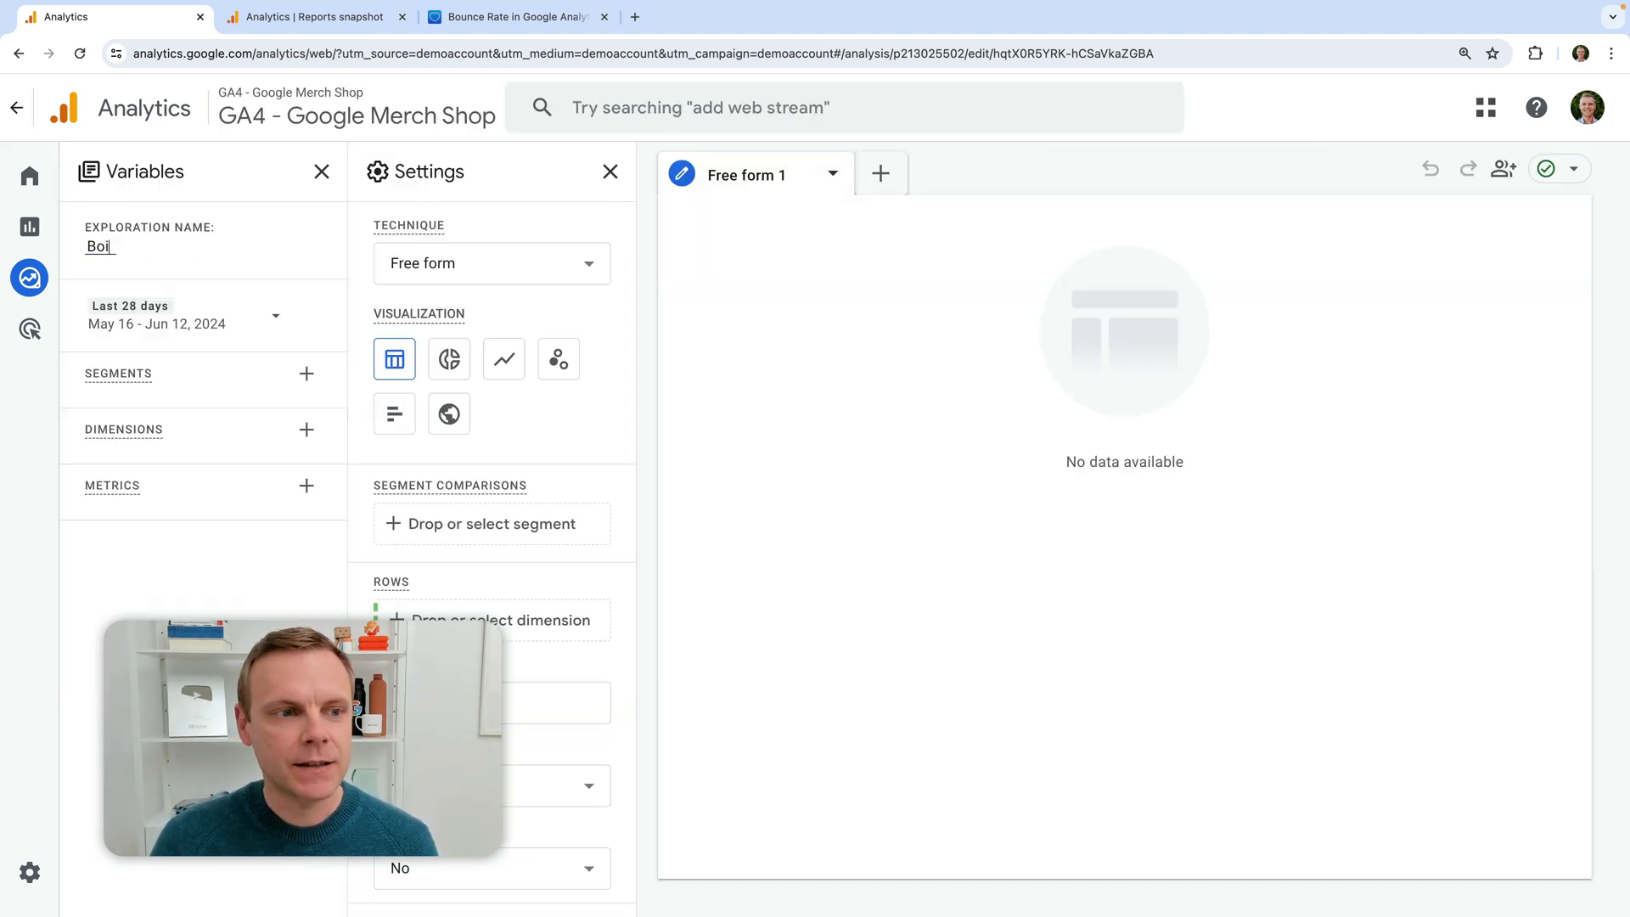
pyautogui.write('unce Rate')
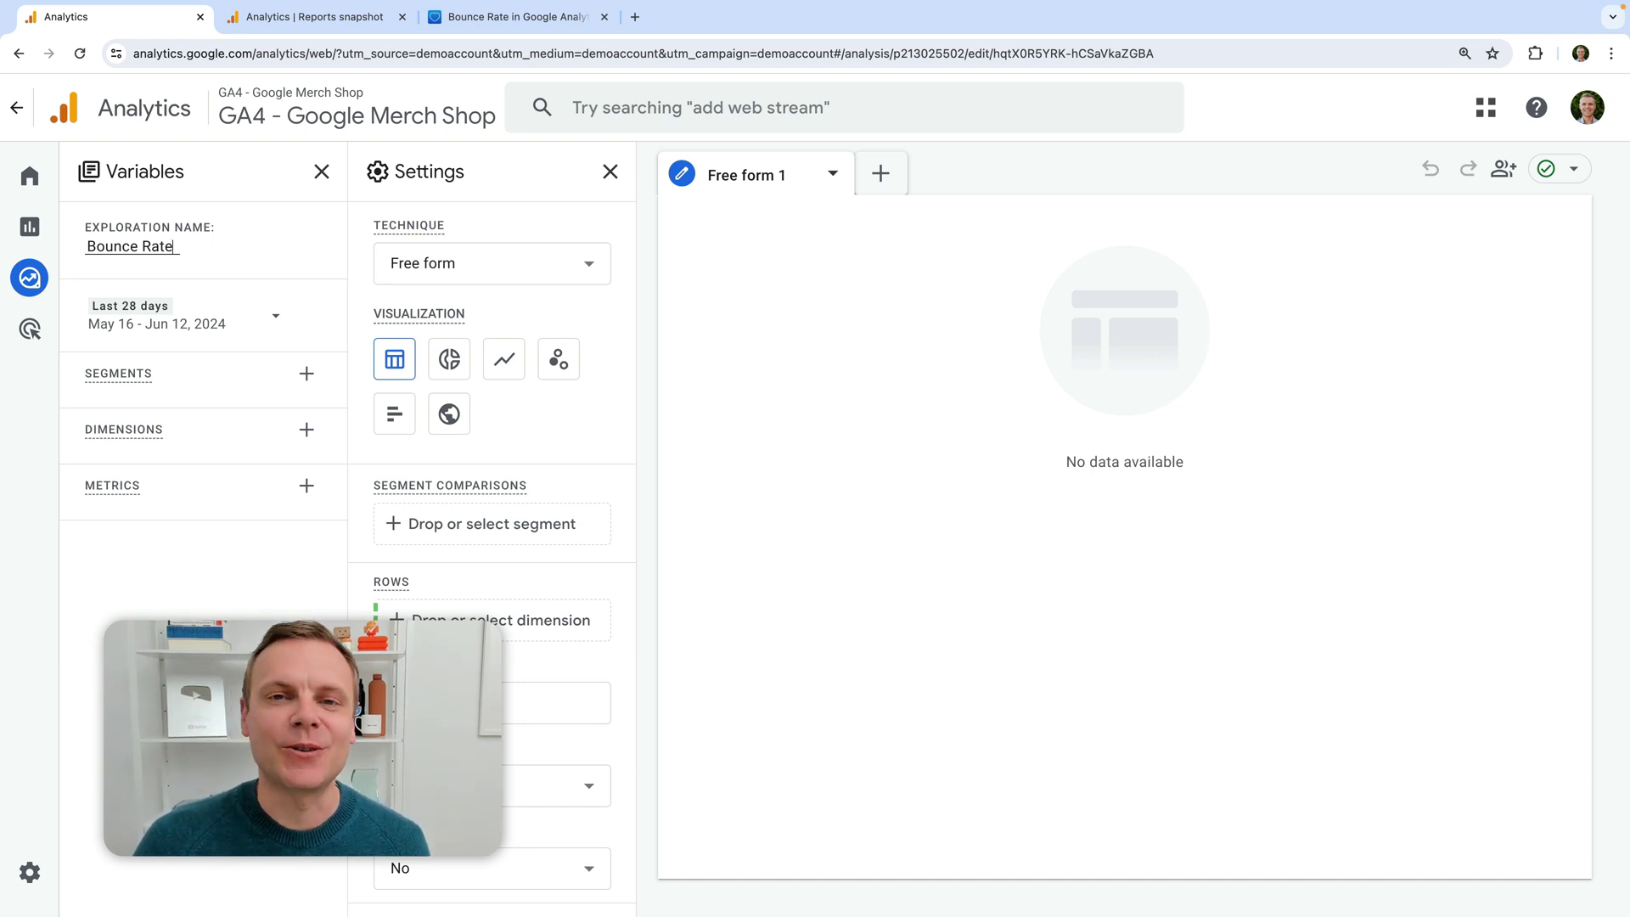
# Search dimensions for 'page' and import Page path and screen class
pyautogui.click(305, 433)
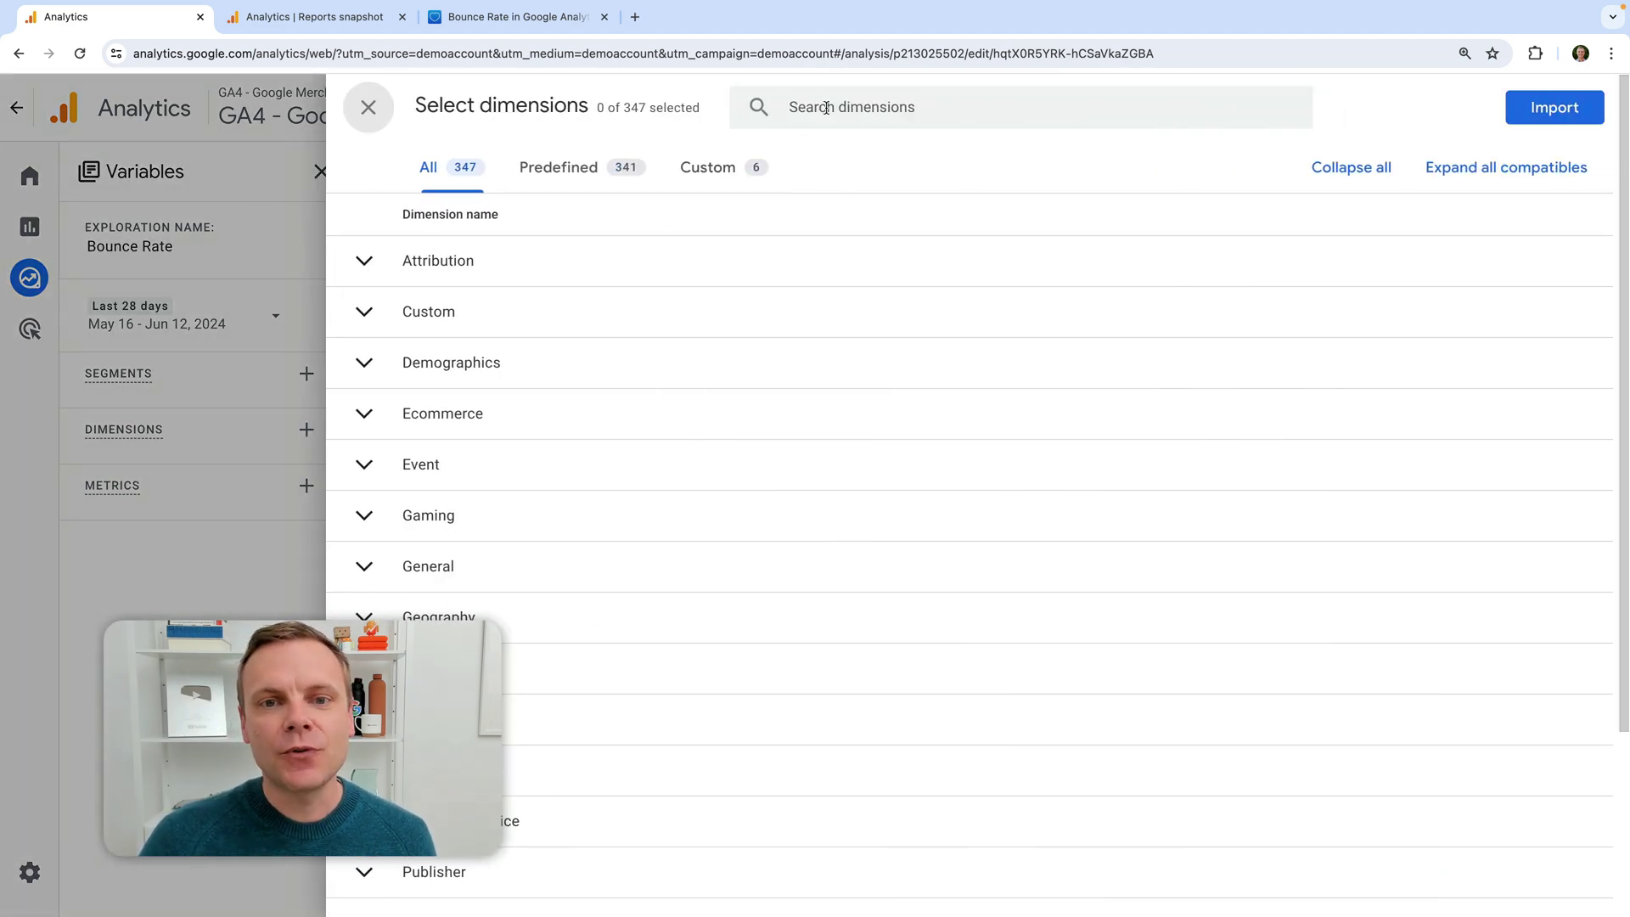
pyautogui.click(824, 107)
pyautogui.write('page')
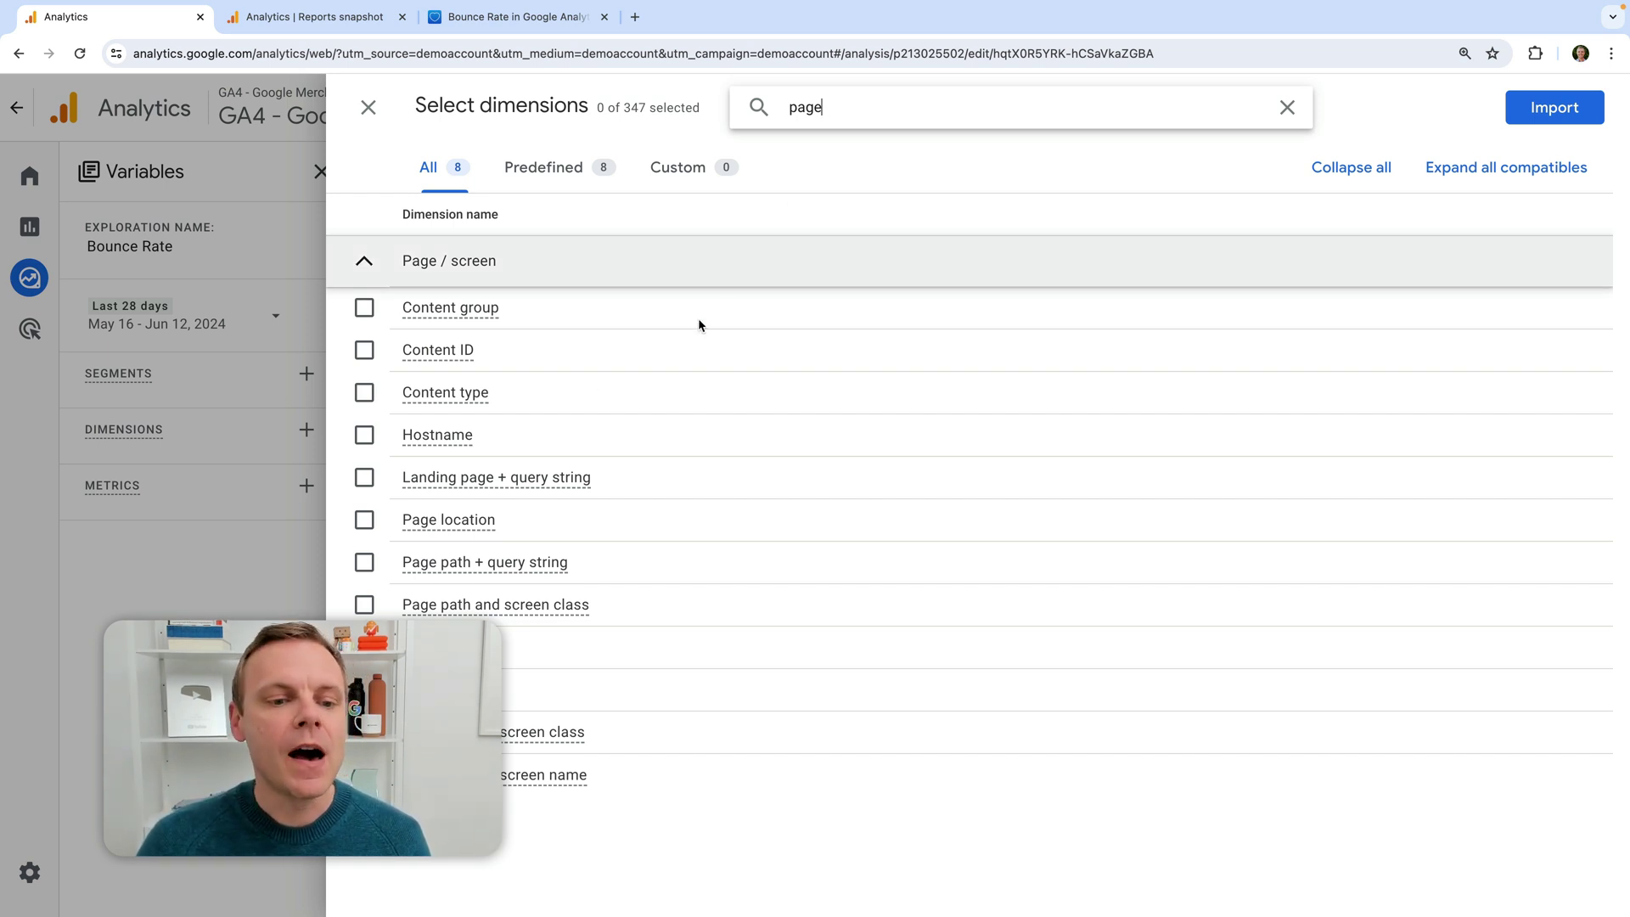
pyautogui.click(364, 605)
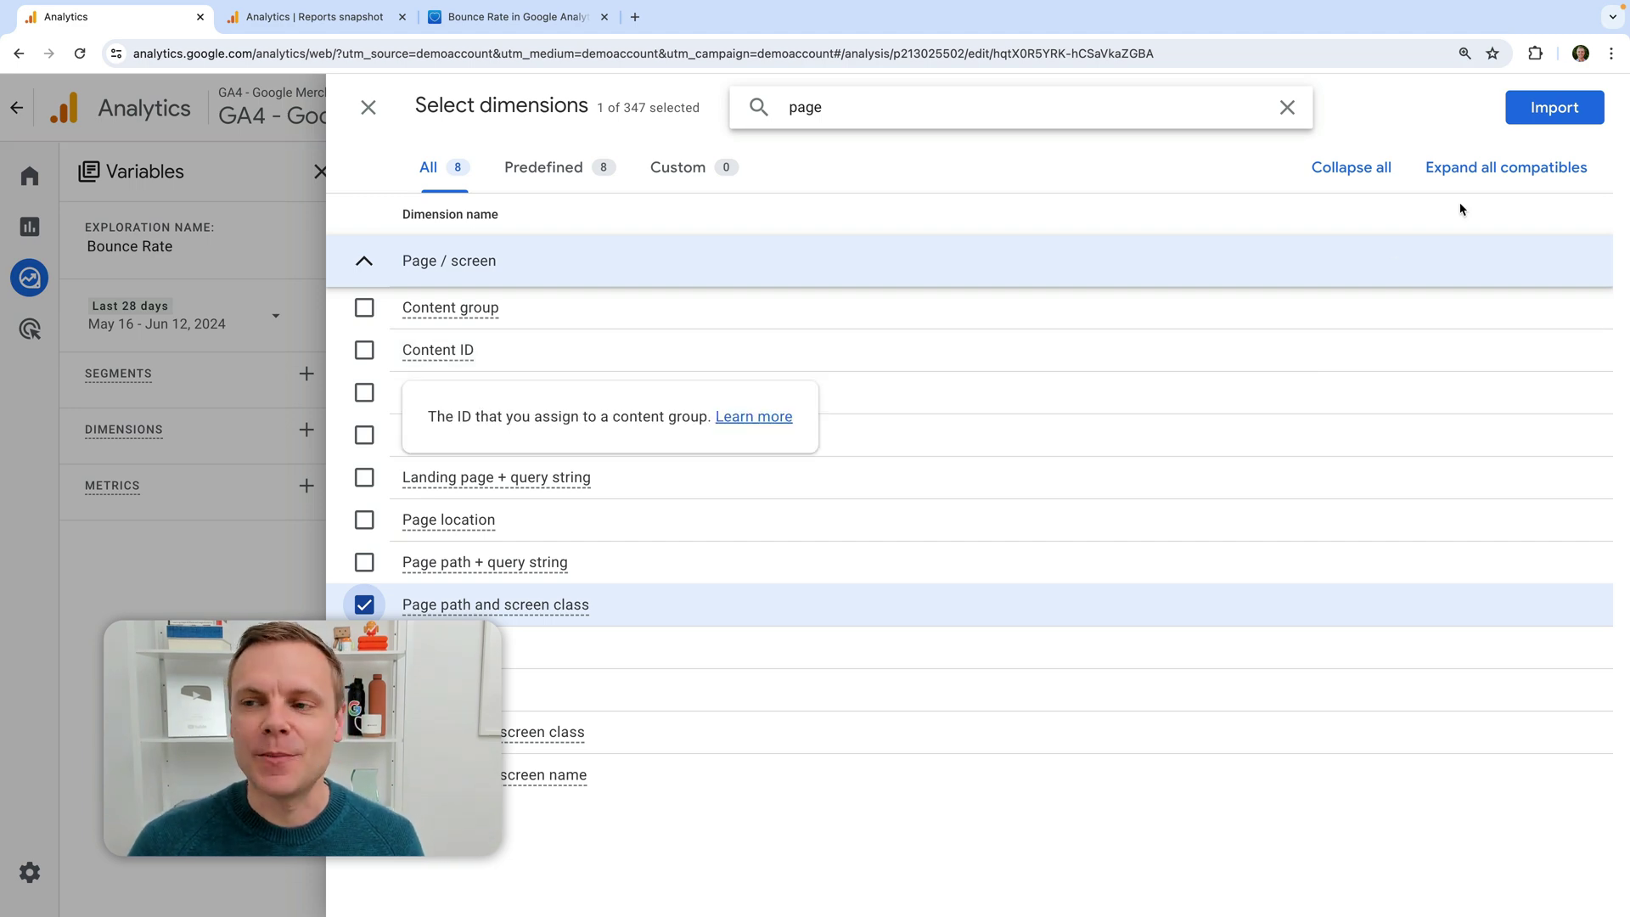
pyautogui.click(1550, 121)
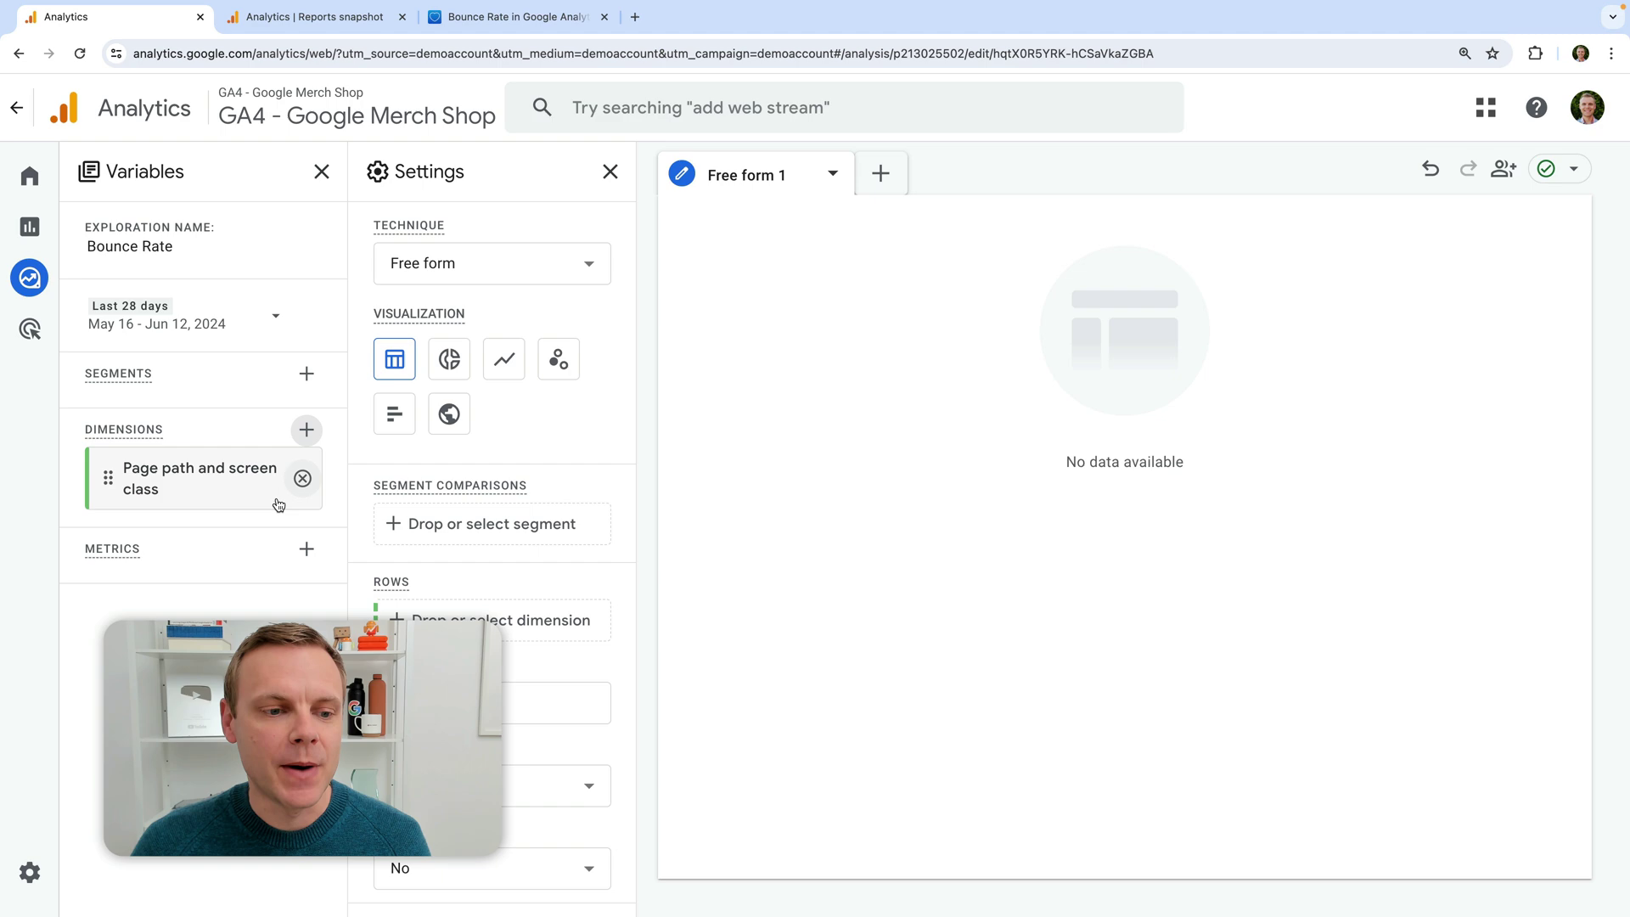
# Search for and tick Sessions, Bounce rate and Active users, then import them as metrics
pyautogui.click(306, 548)
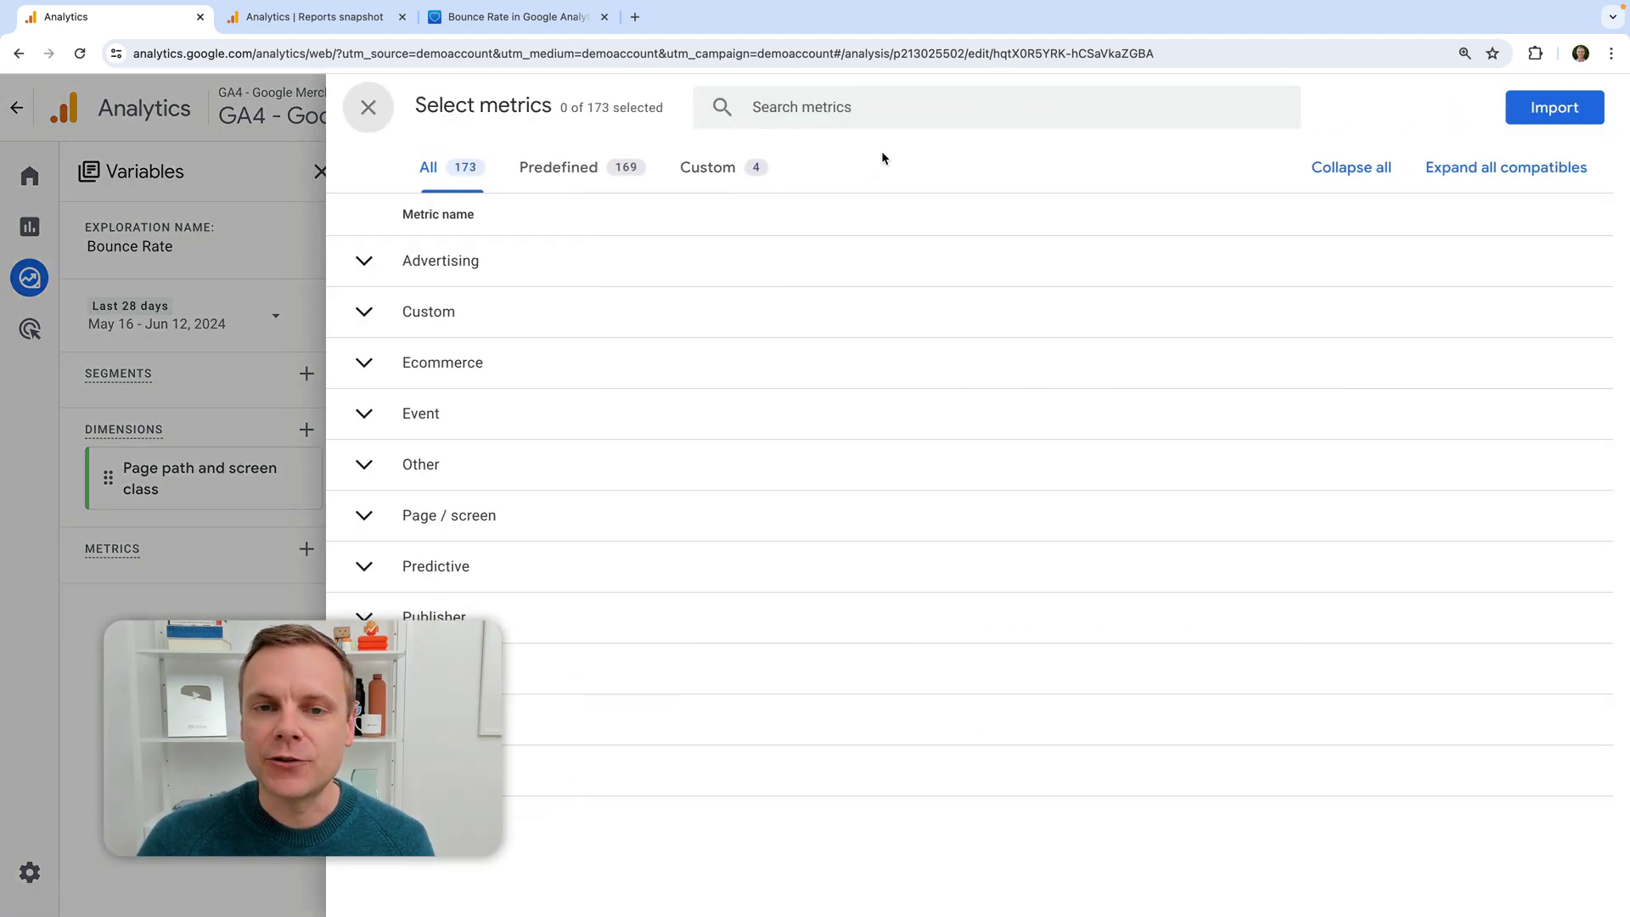
pyautogui.click(879, 108)
pyautogui.write('sess')
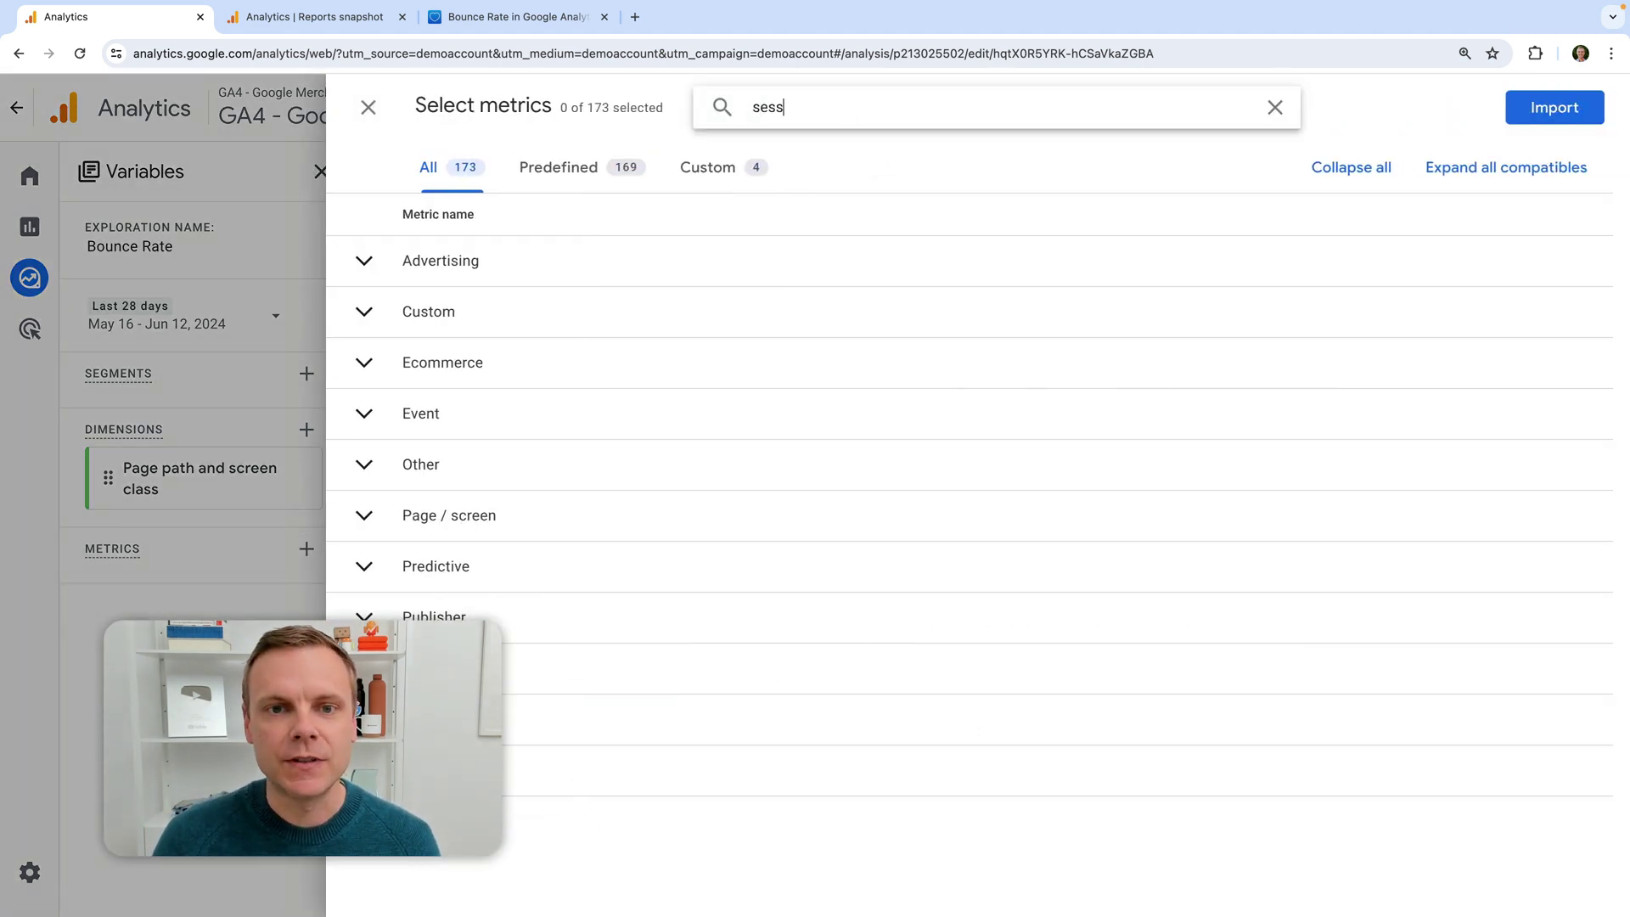
pyautogui.write('ions')
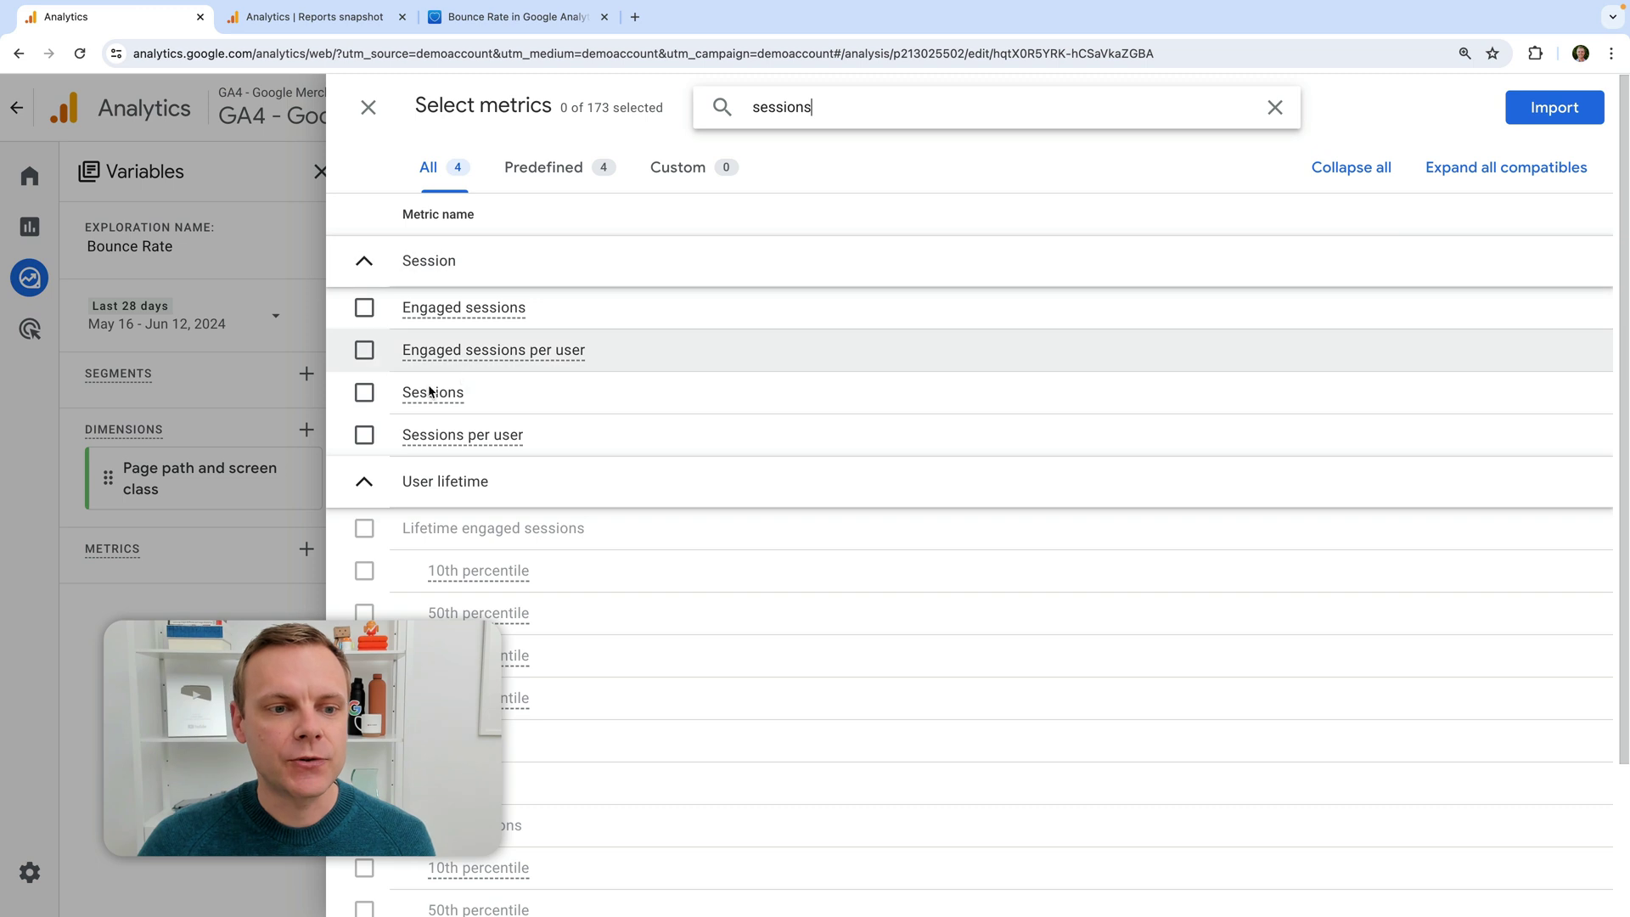
pyautogui.click(364, 393)
pyautogui.moveTo(836, 107); pyautogui.dragTo(670, 105)
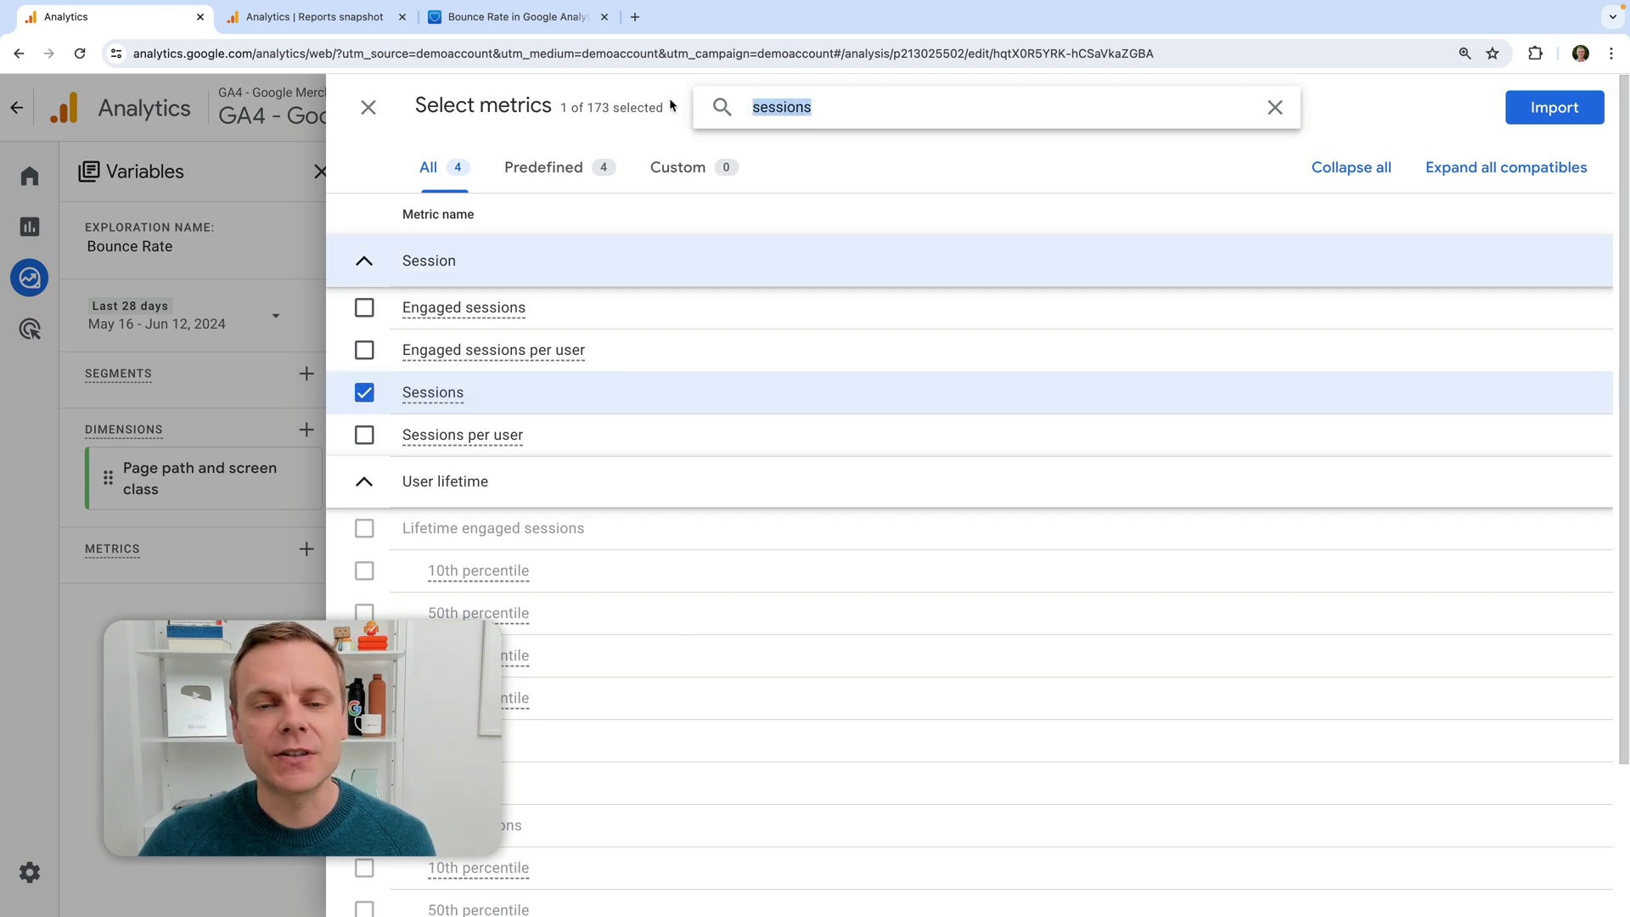
pyautogui.write('boun')
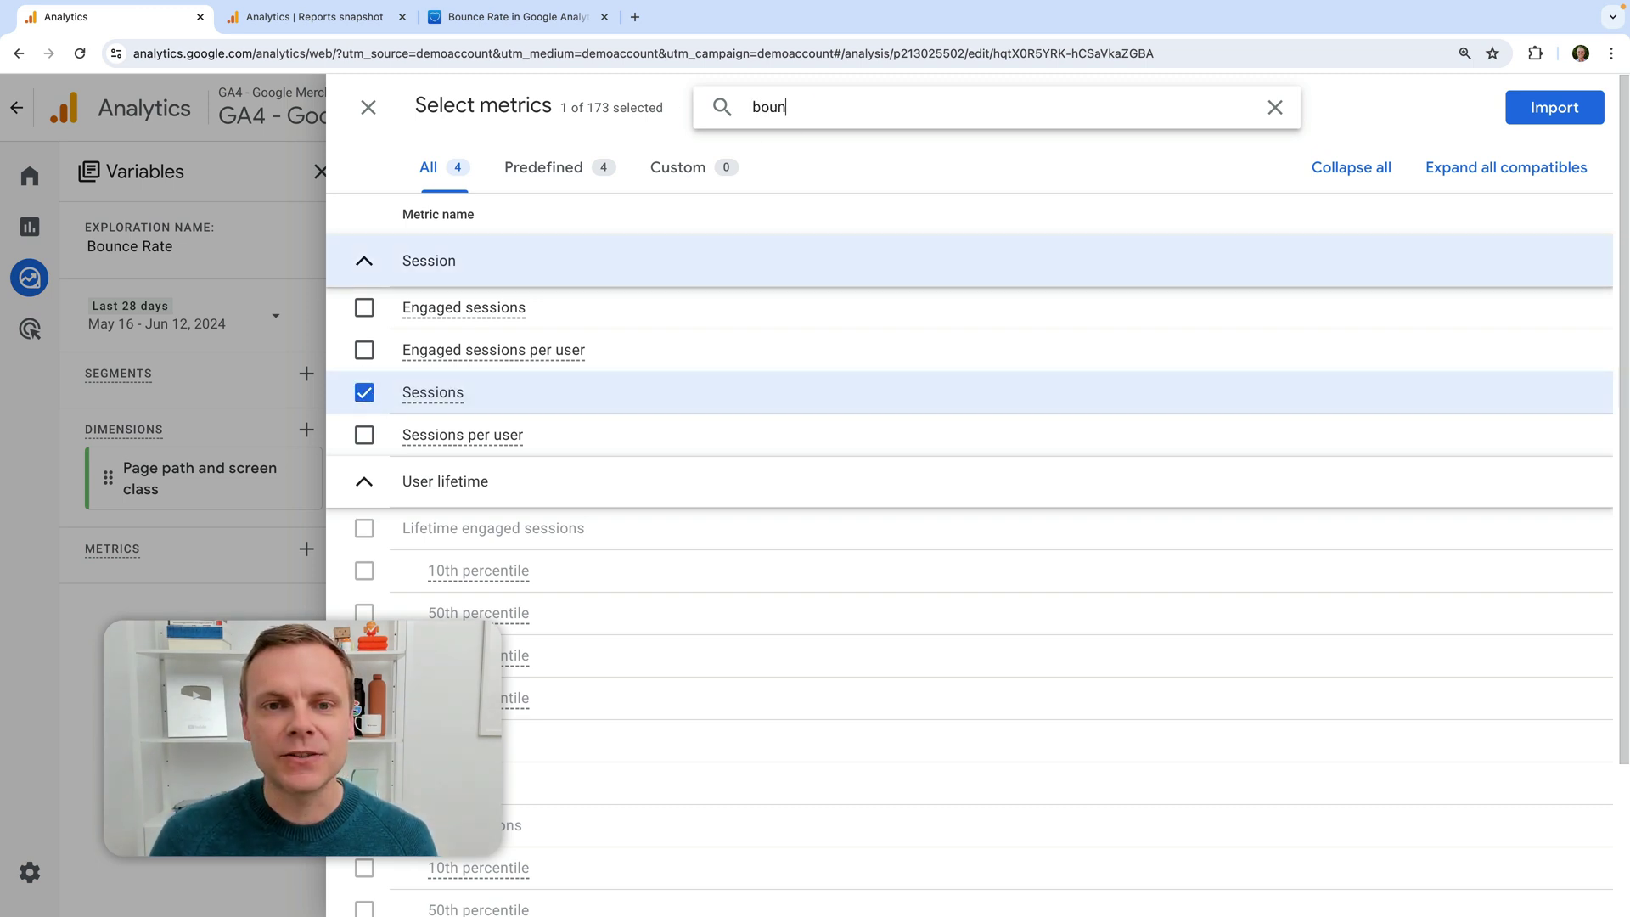
pyautogui.write('ce')
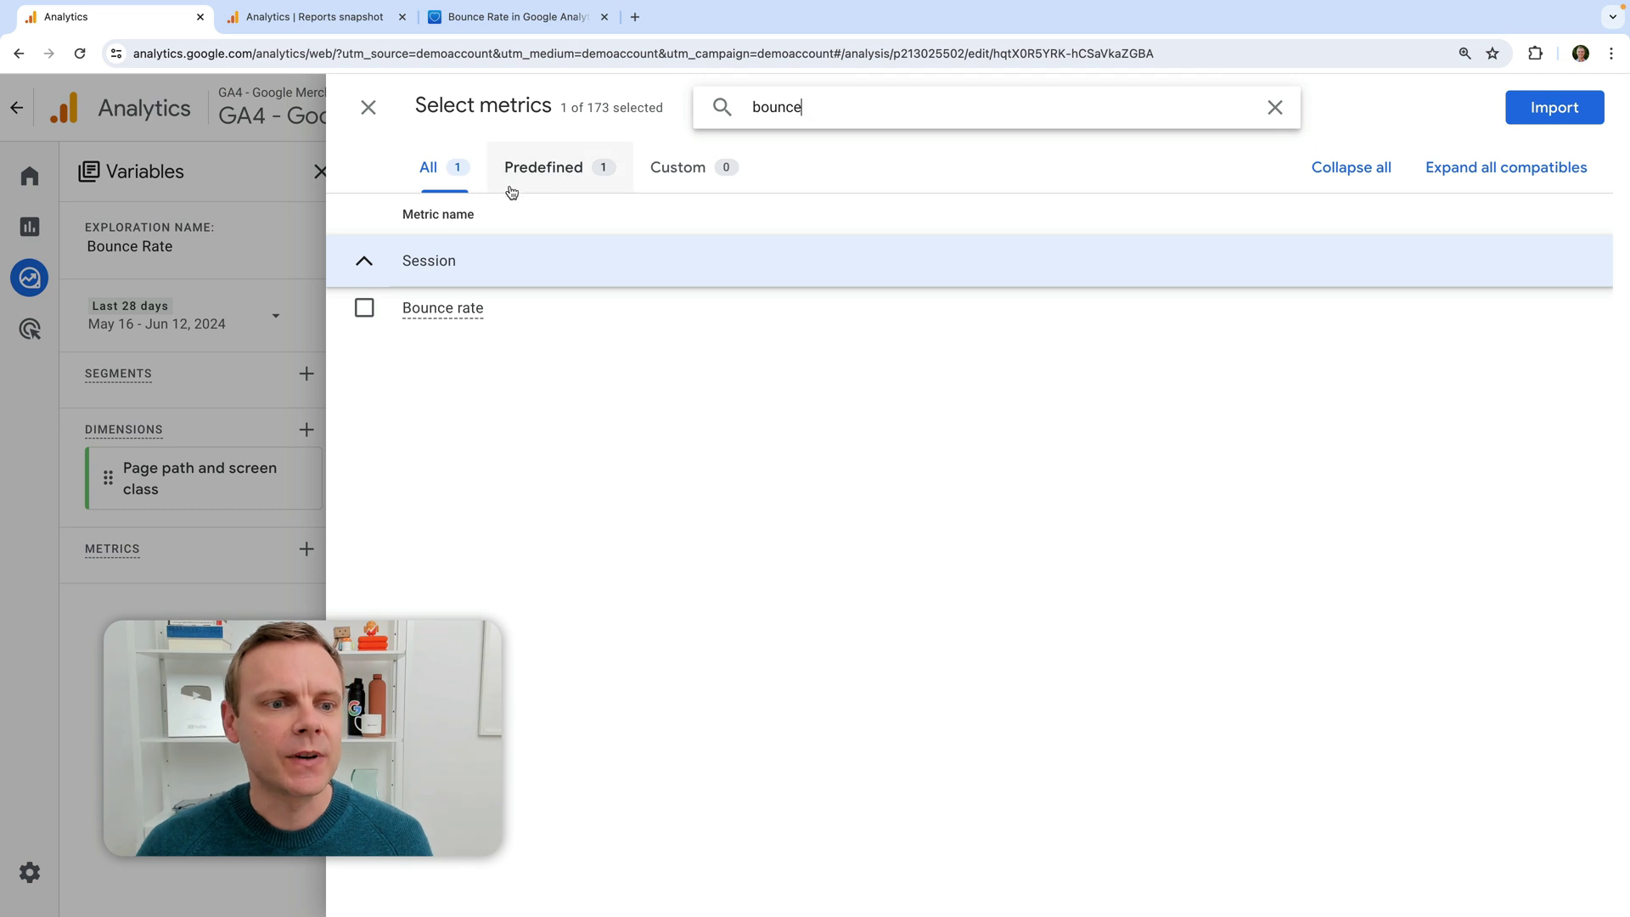
pyautogui.click(365, 307)
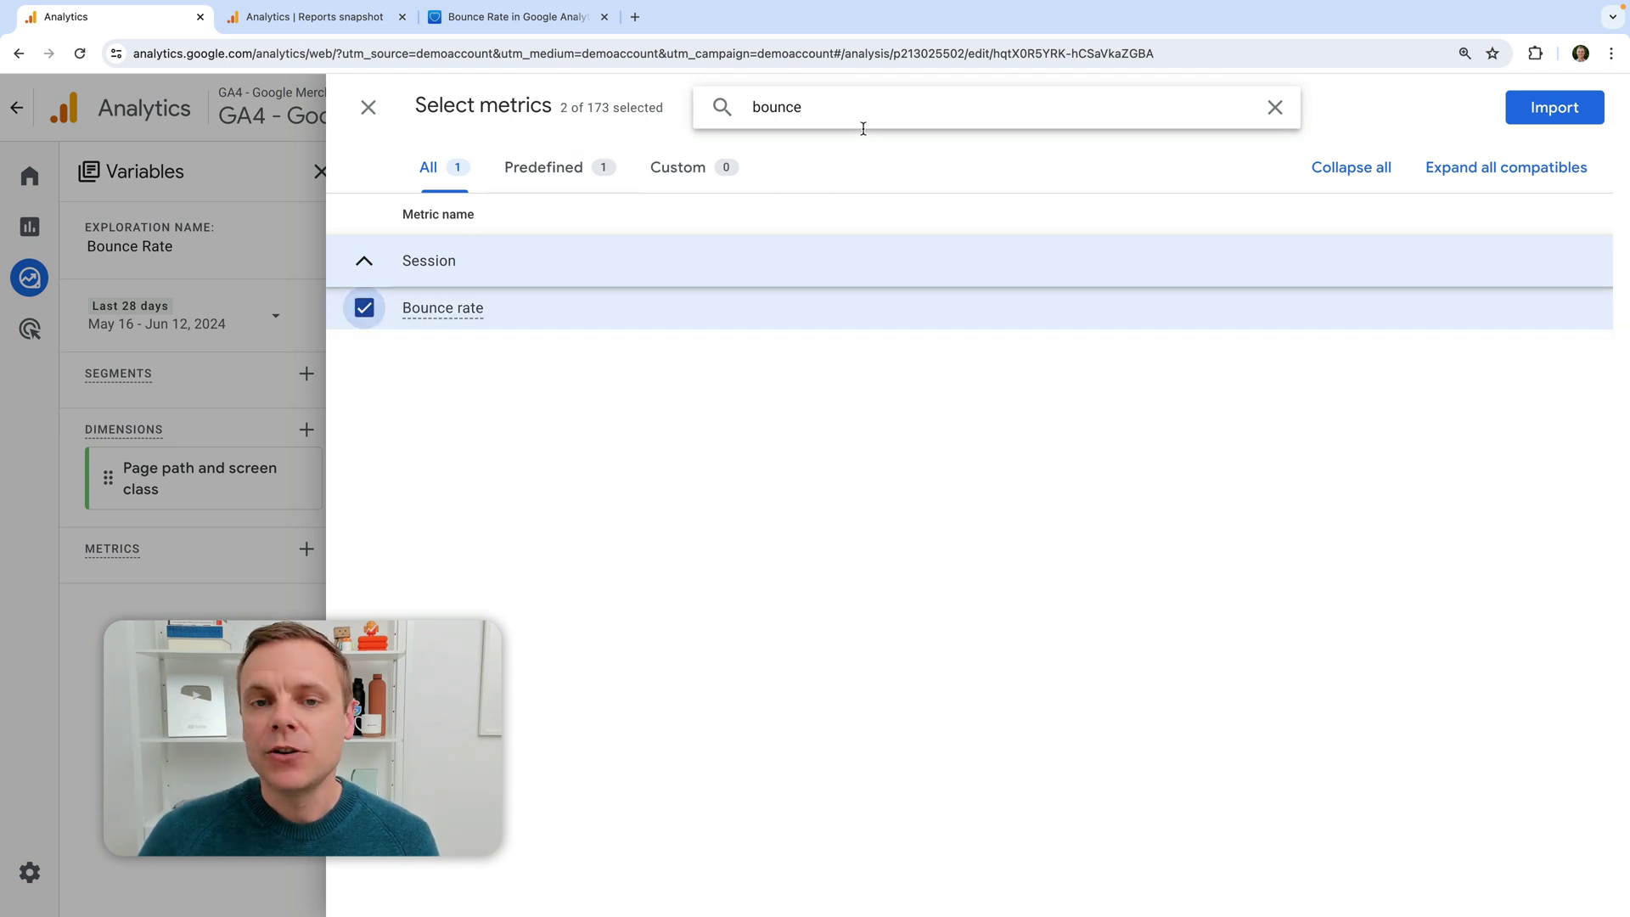
pyautogui.moveTo(826, 106); pyautogui.dragTo(702, 101)
pyautogui.press('BackSpace')
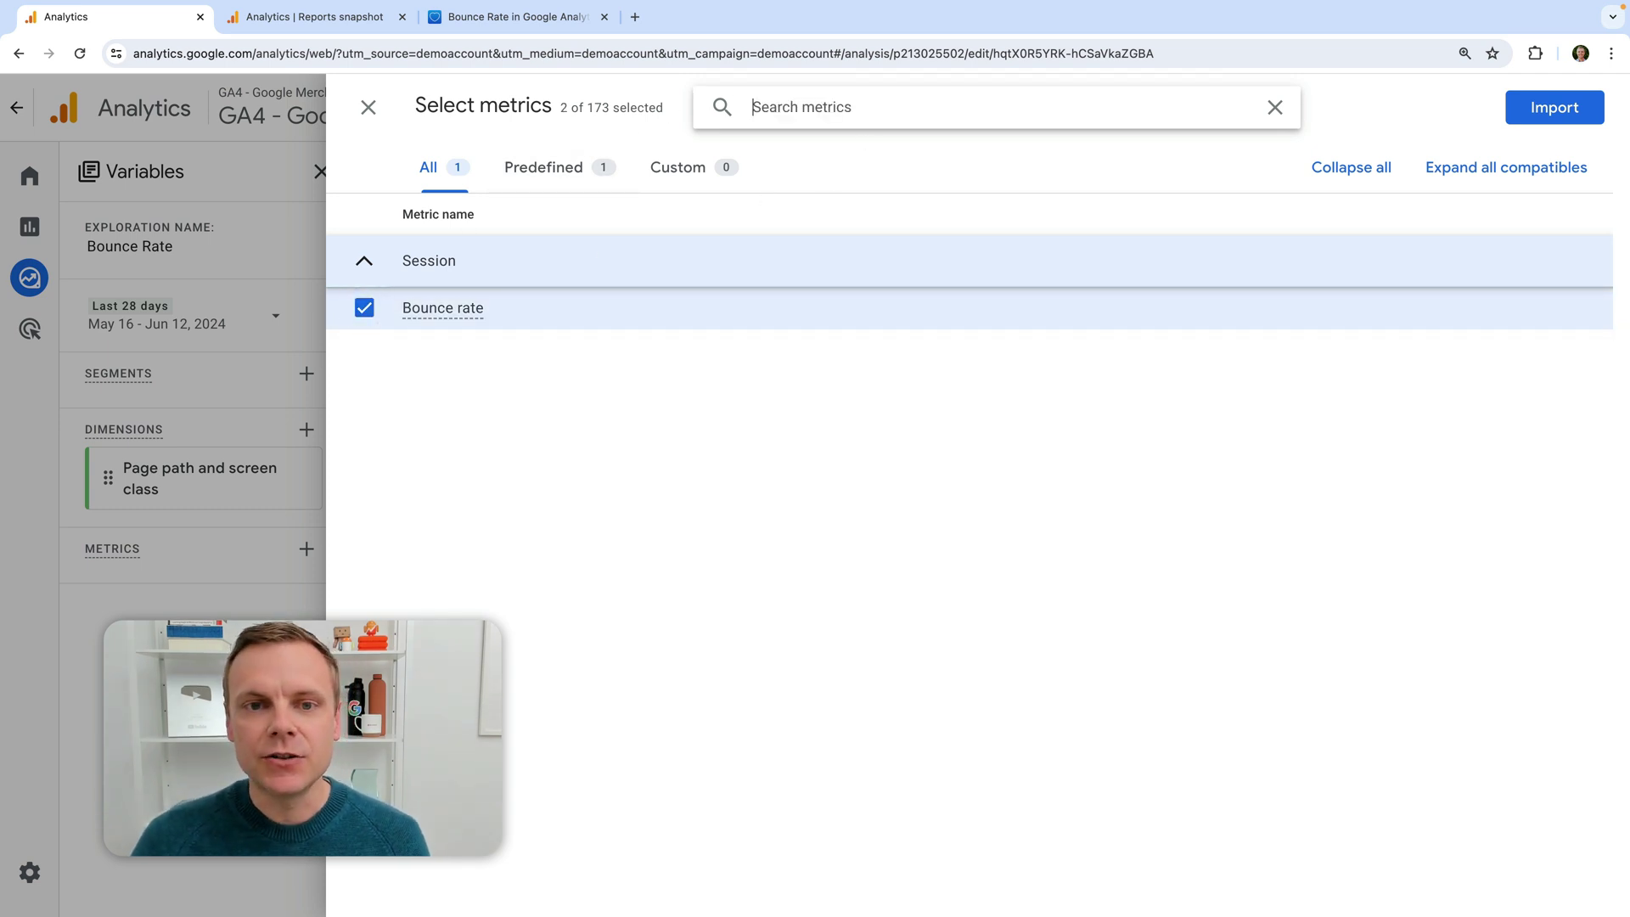
pyautogui.write('us')
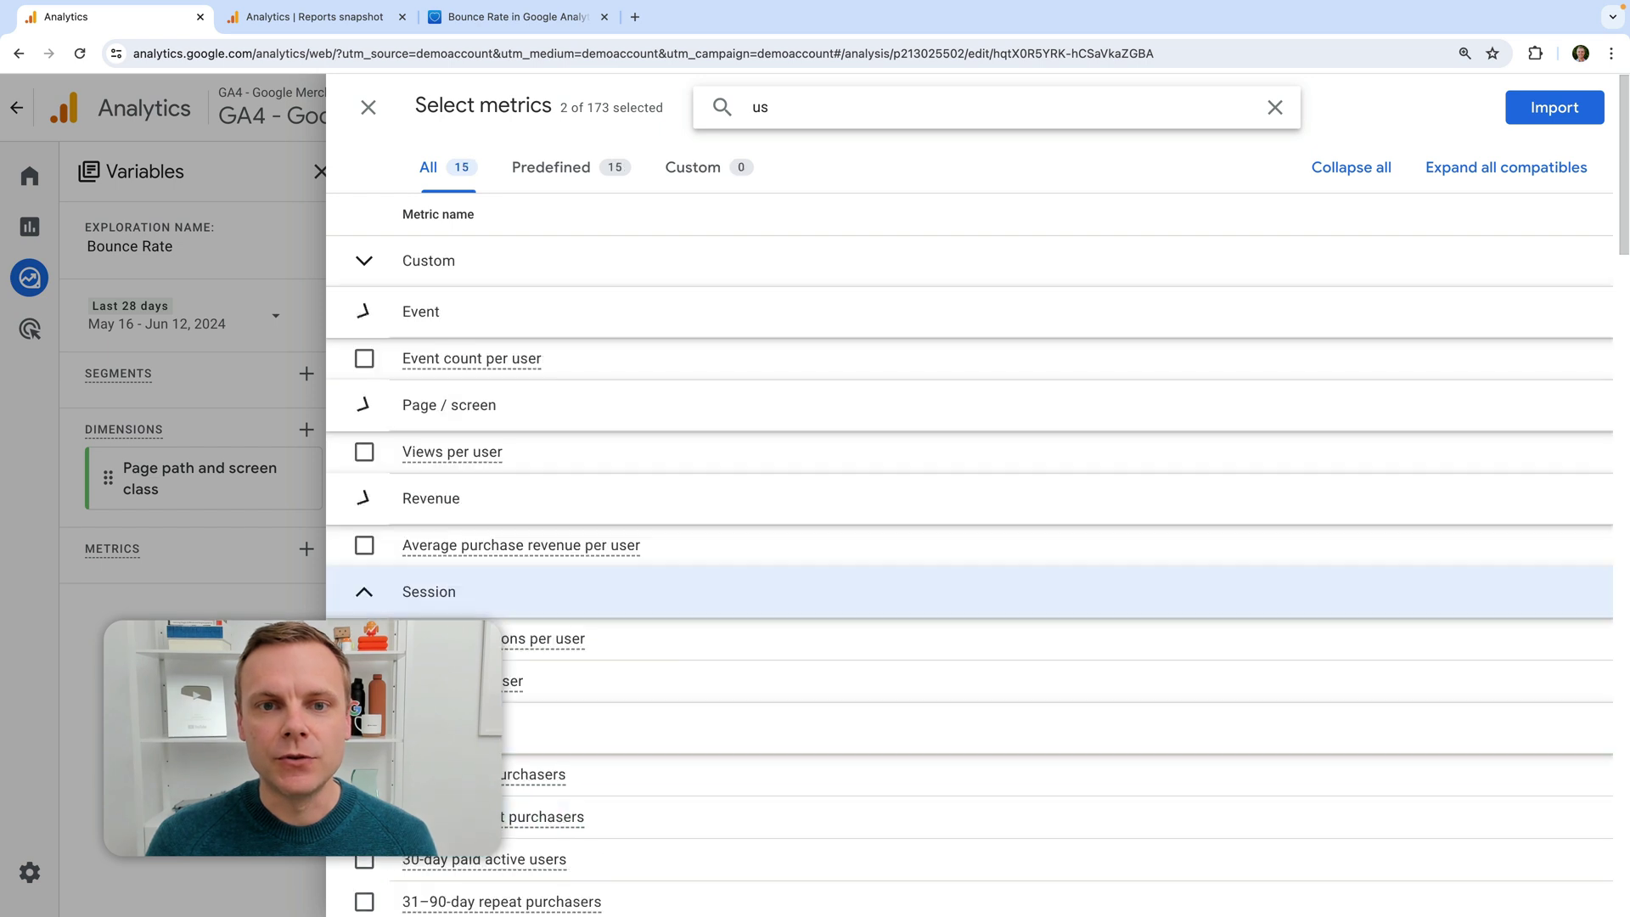
pyautogui.write('ers')
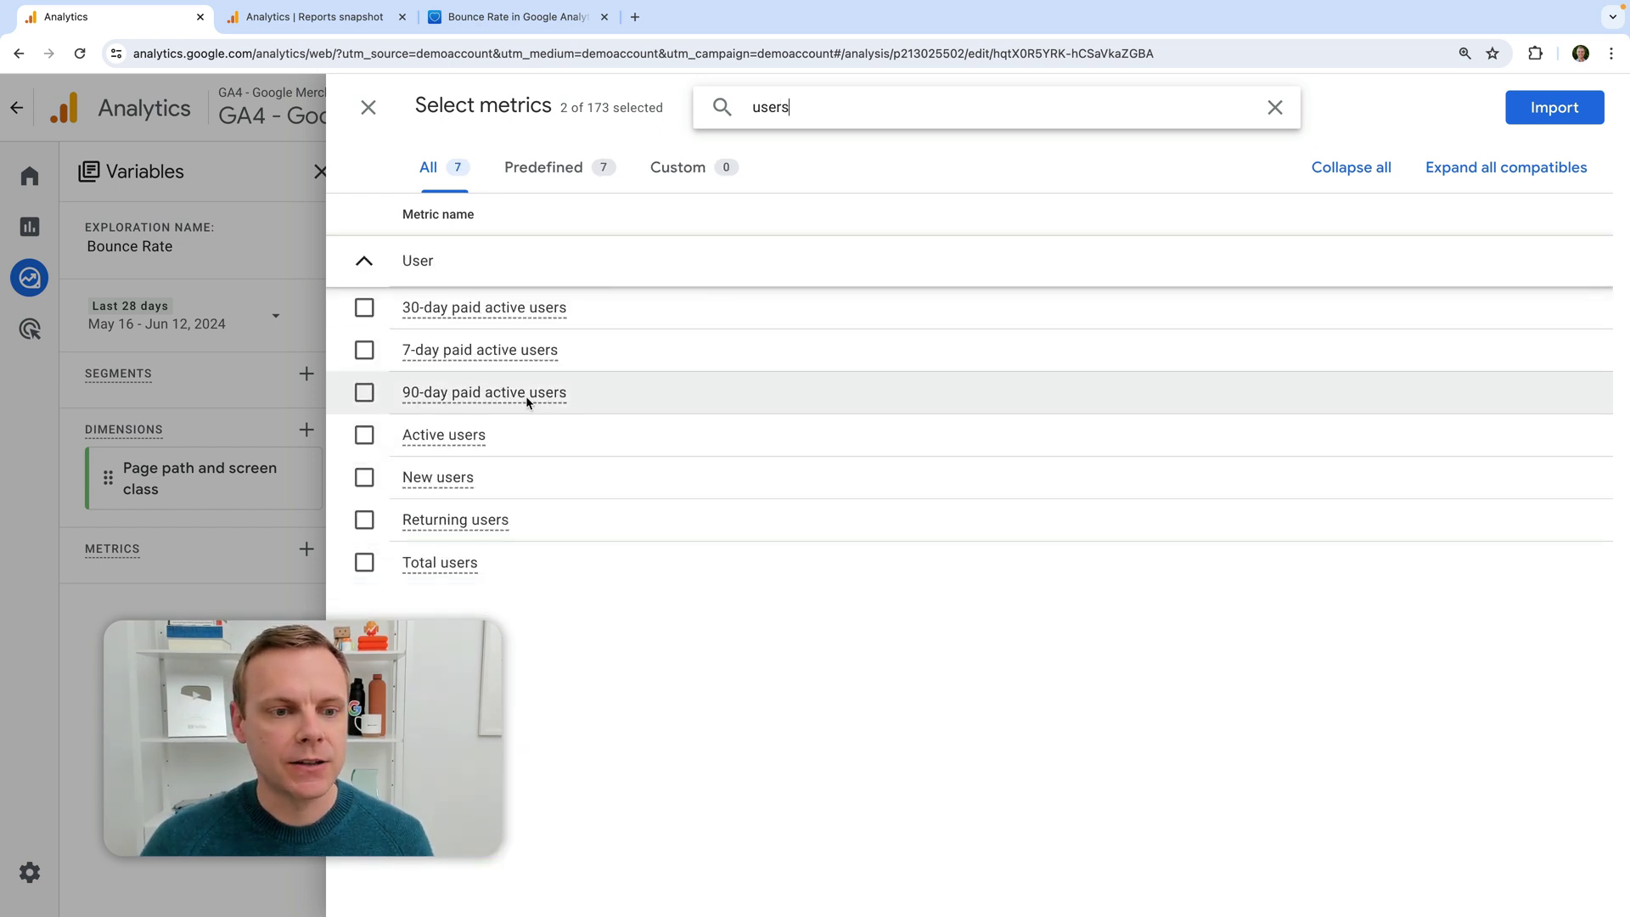
pyautogui.click(354, 434)
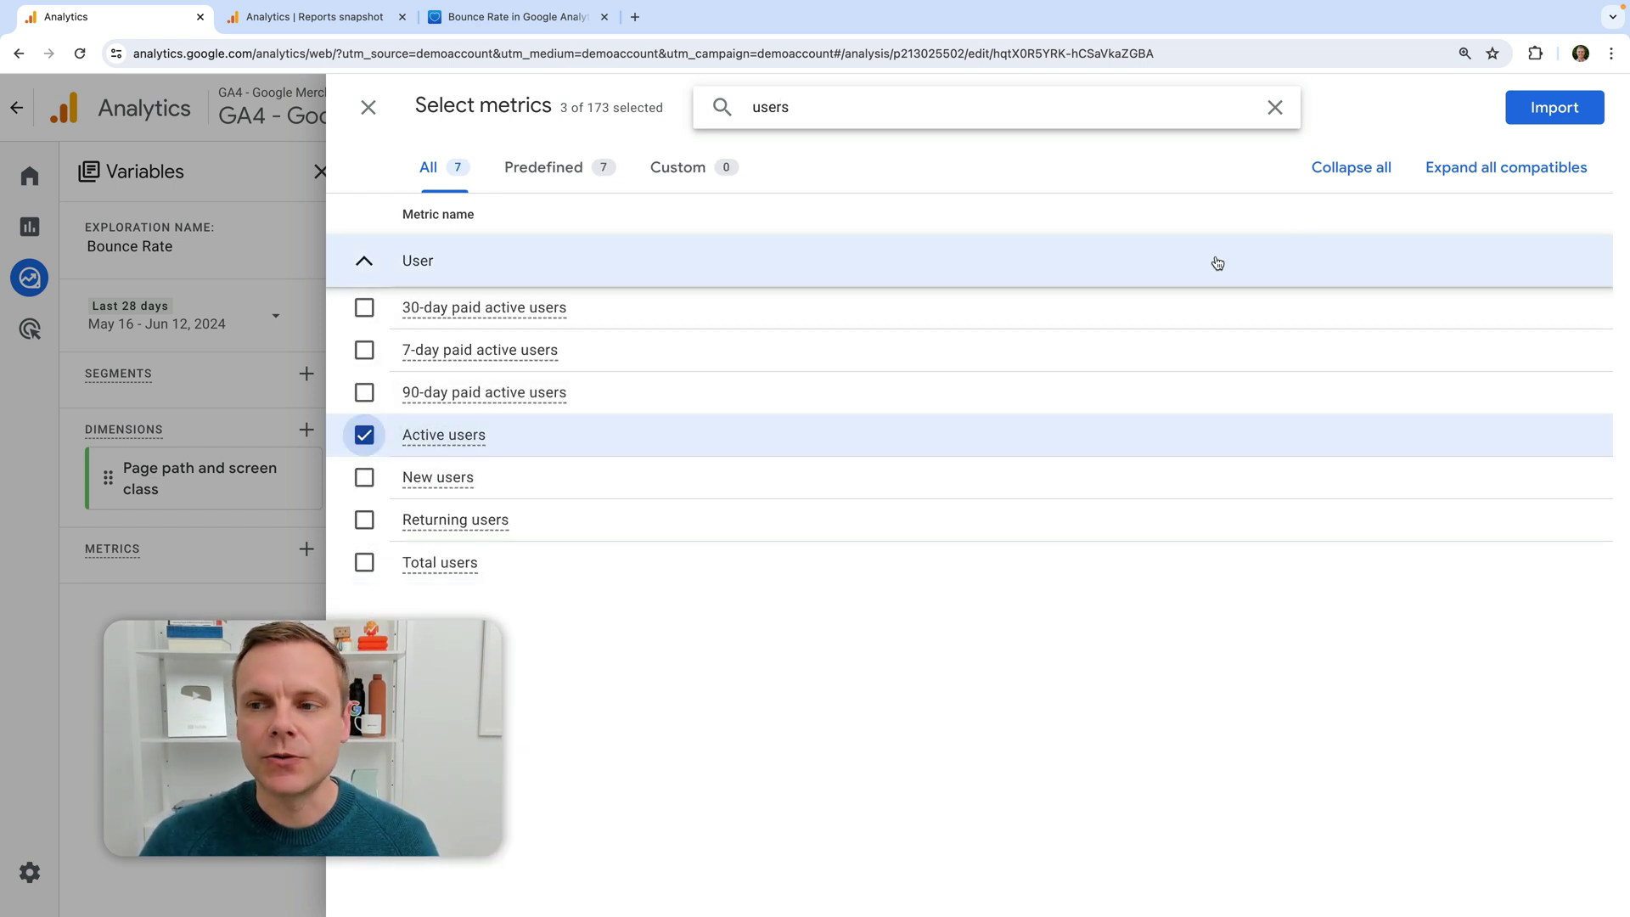
pyautogui.click(1527, 118)
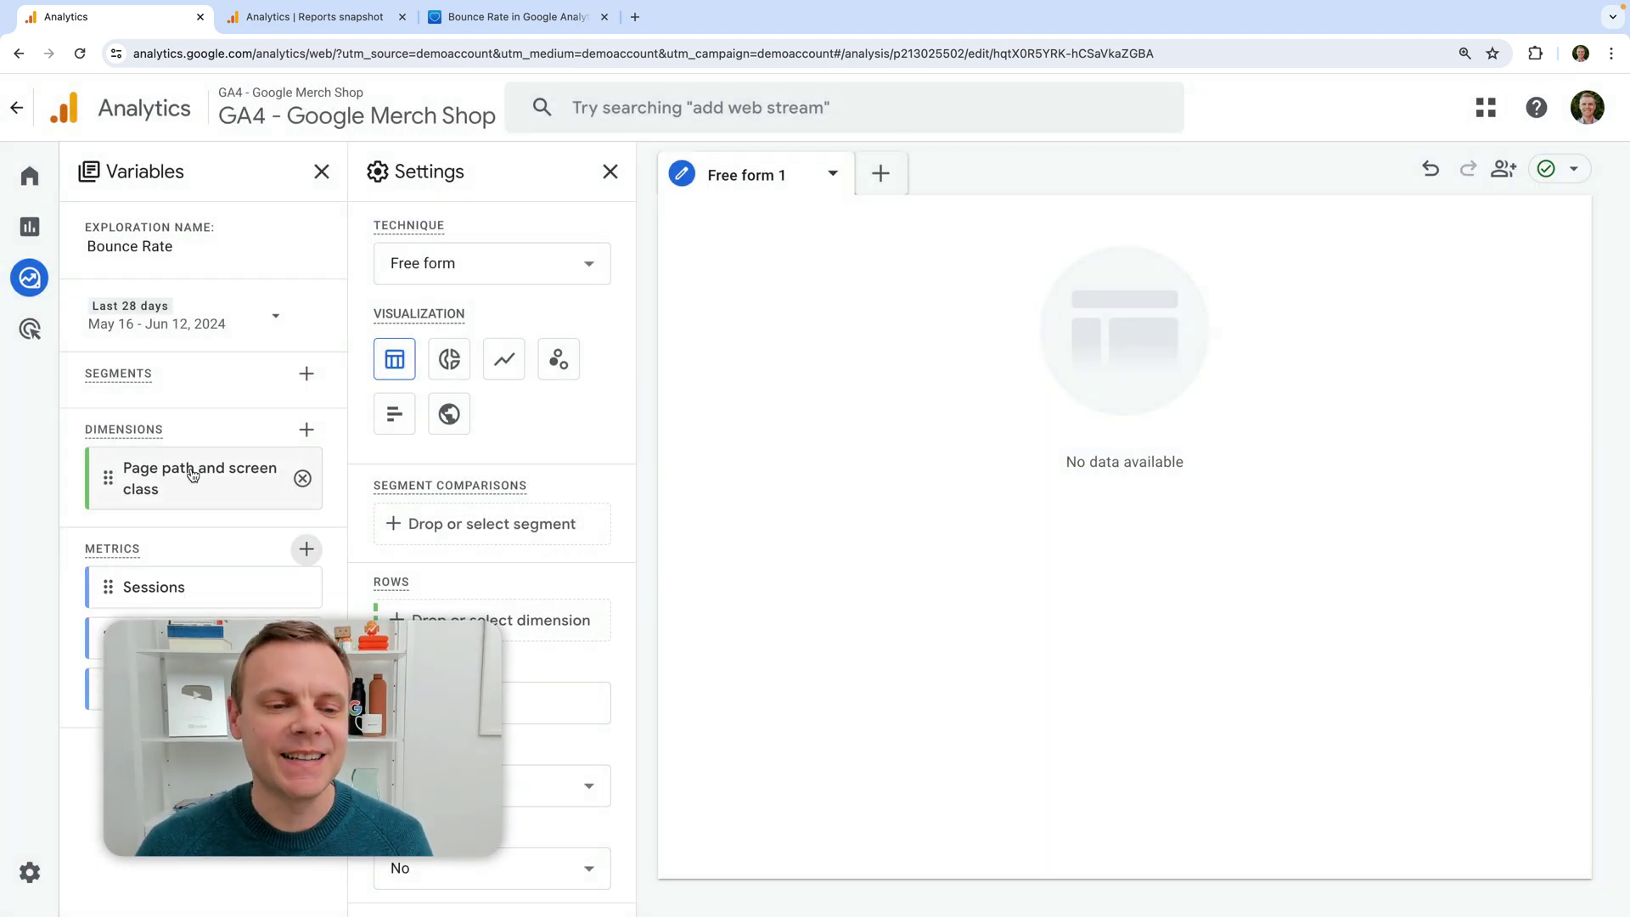
pyautogui.moveTo(192, 477)
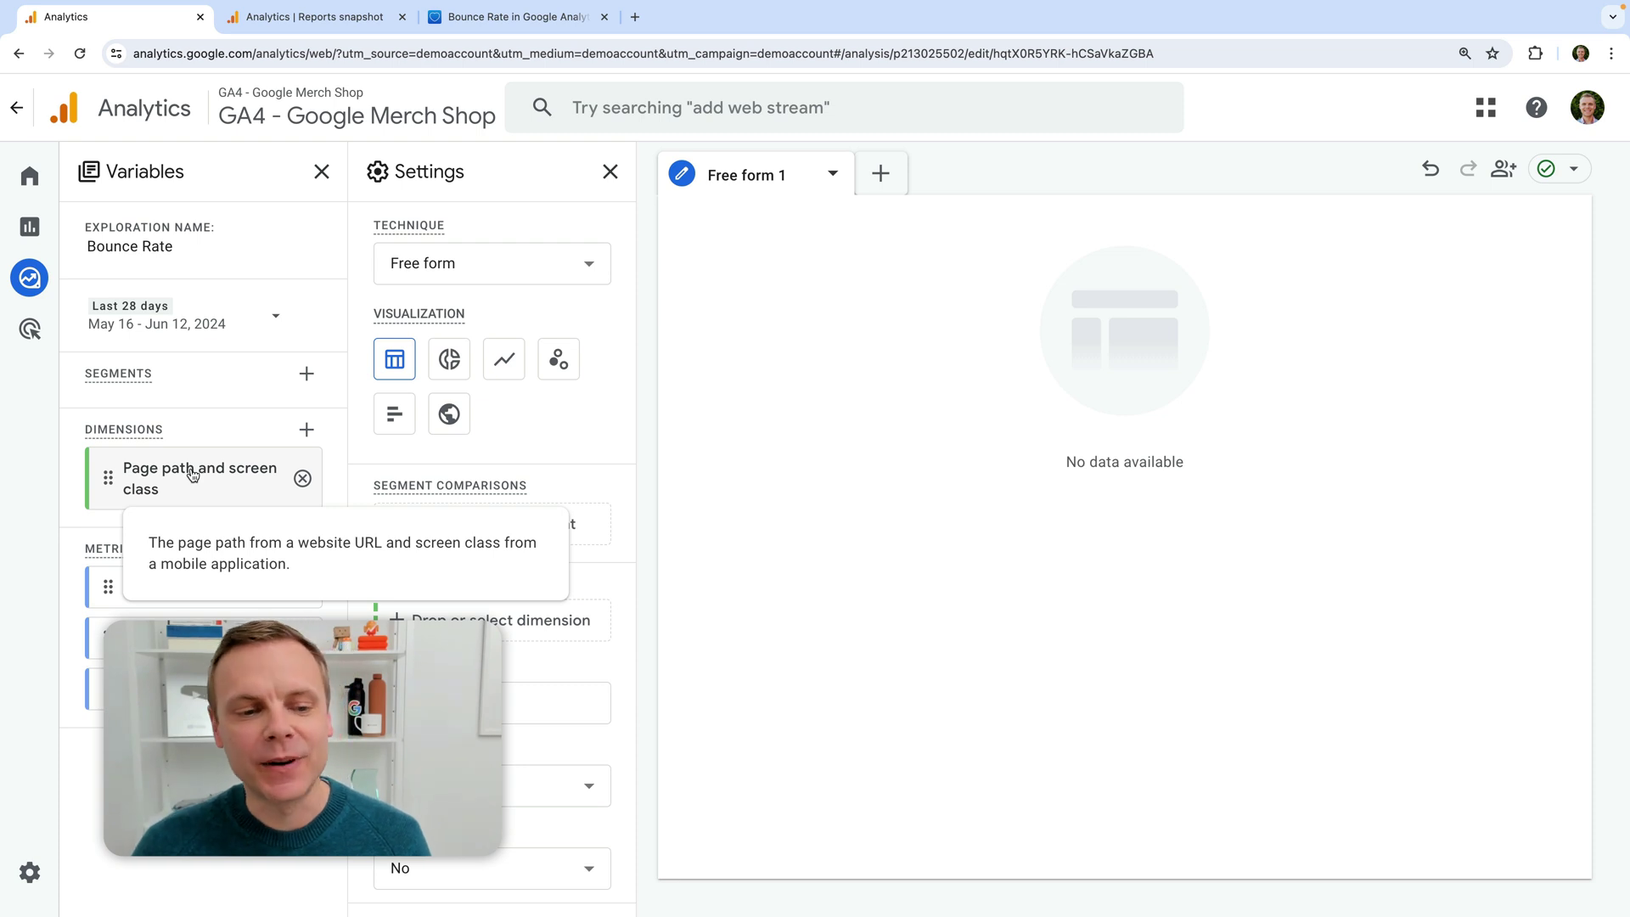
# Put Page path and screen class in Rows and Sessions, Bounce rate, Active users in Values
pyautogui.click(194, 475)
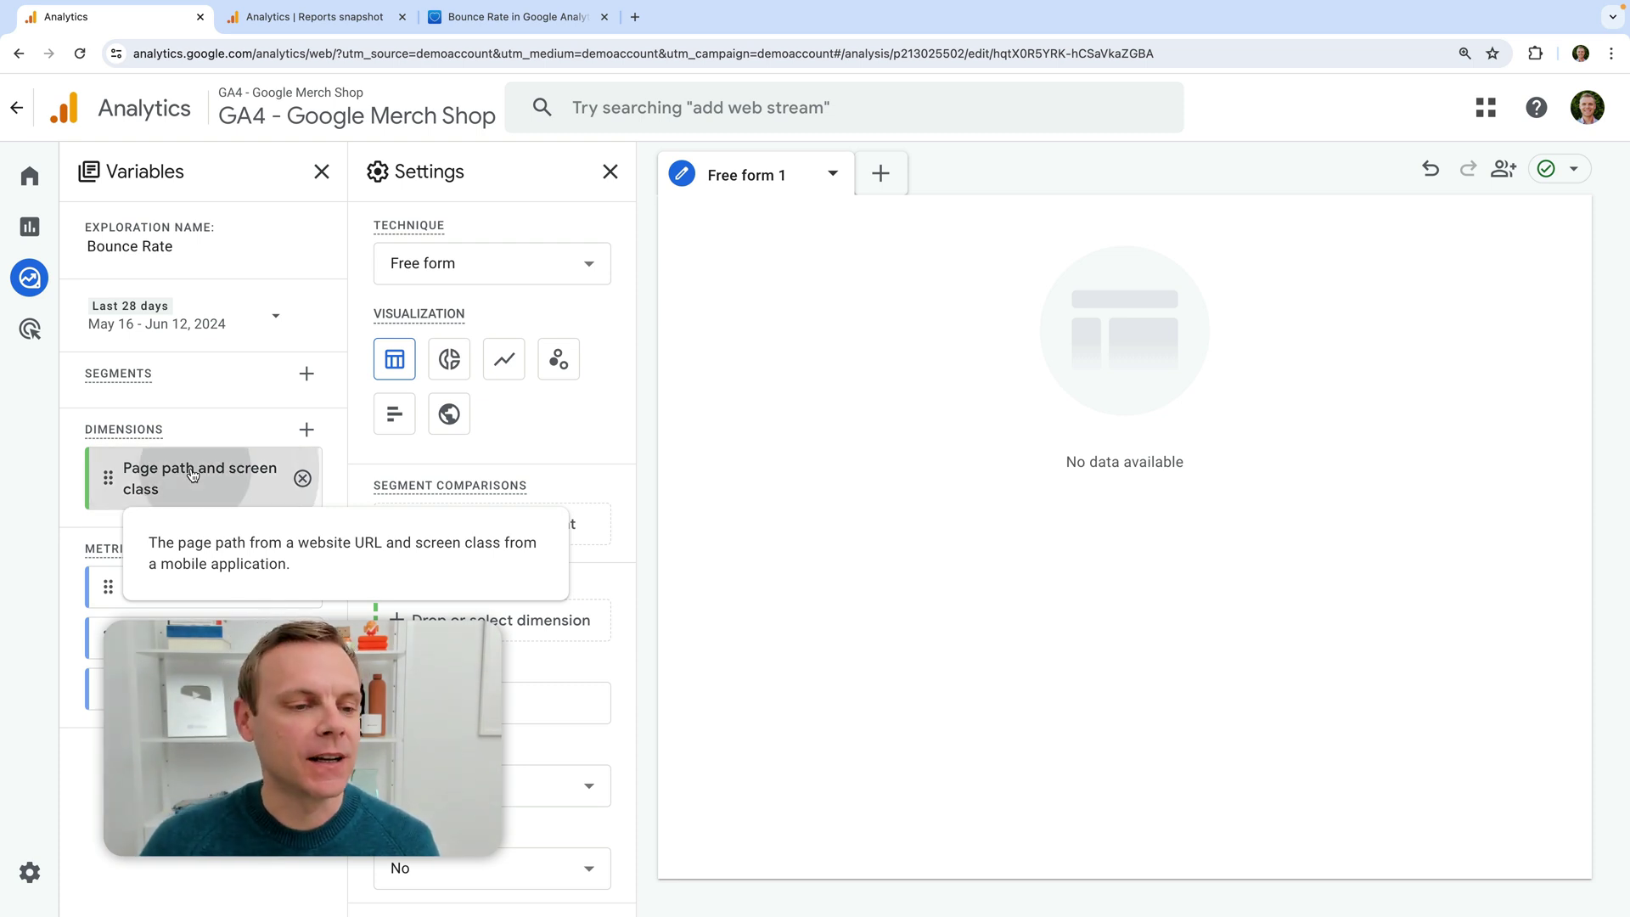
pyautogui.doubleClick(194, 475)
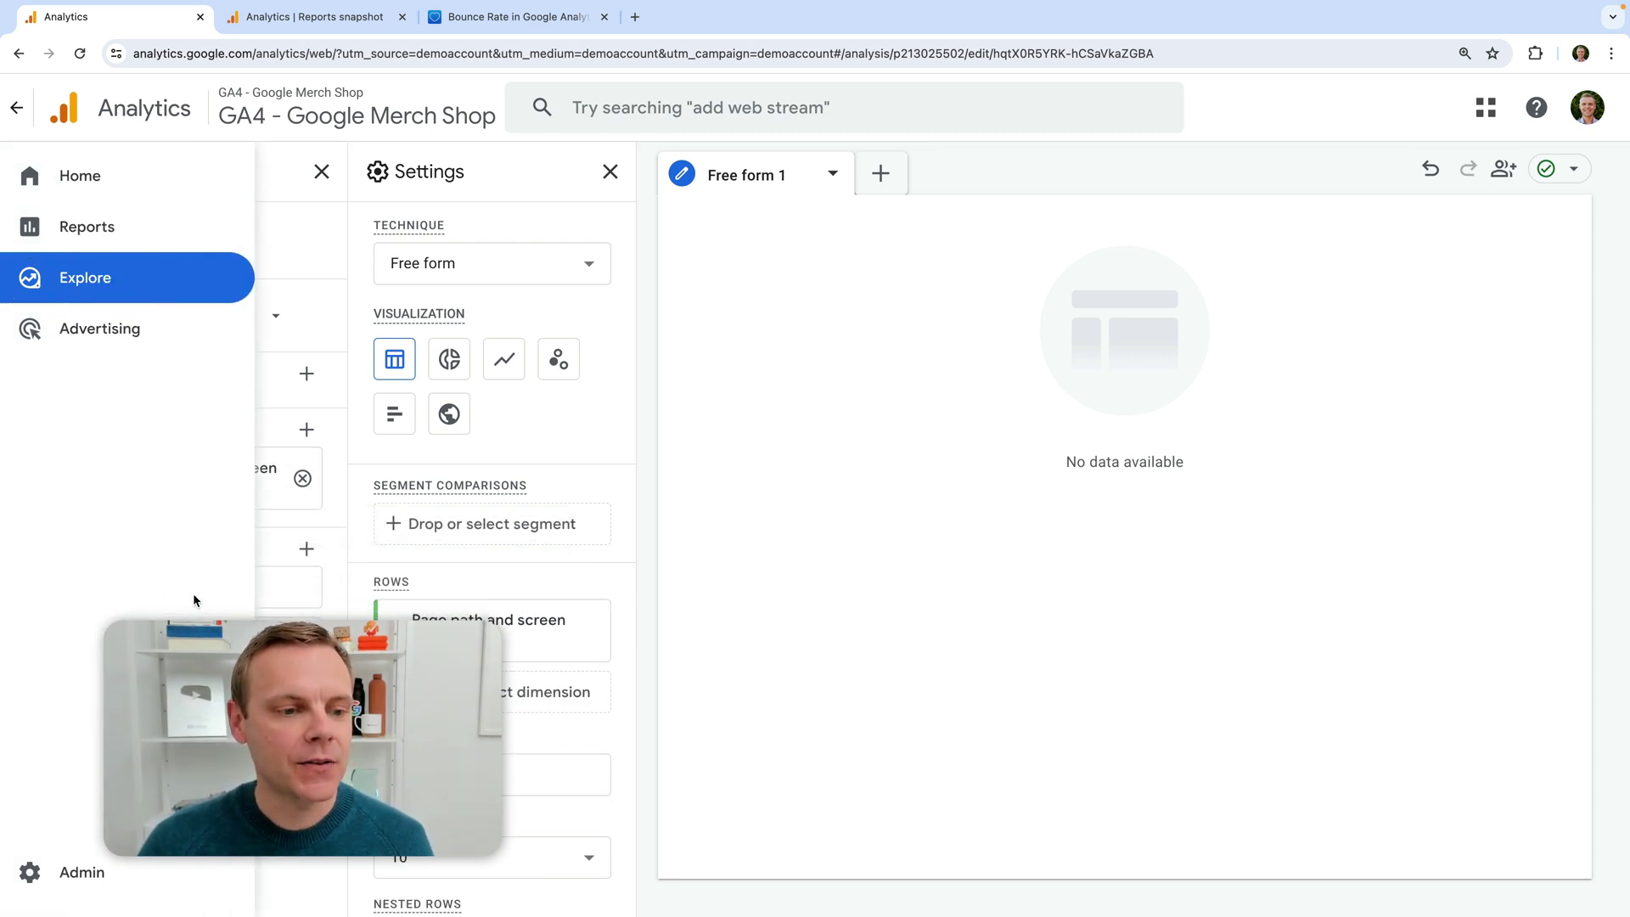
pyautogui.doubleClick(205, 597)
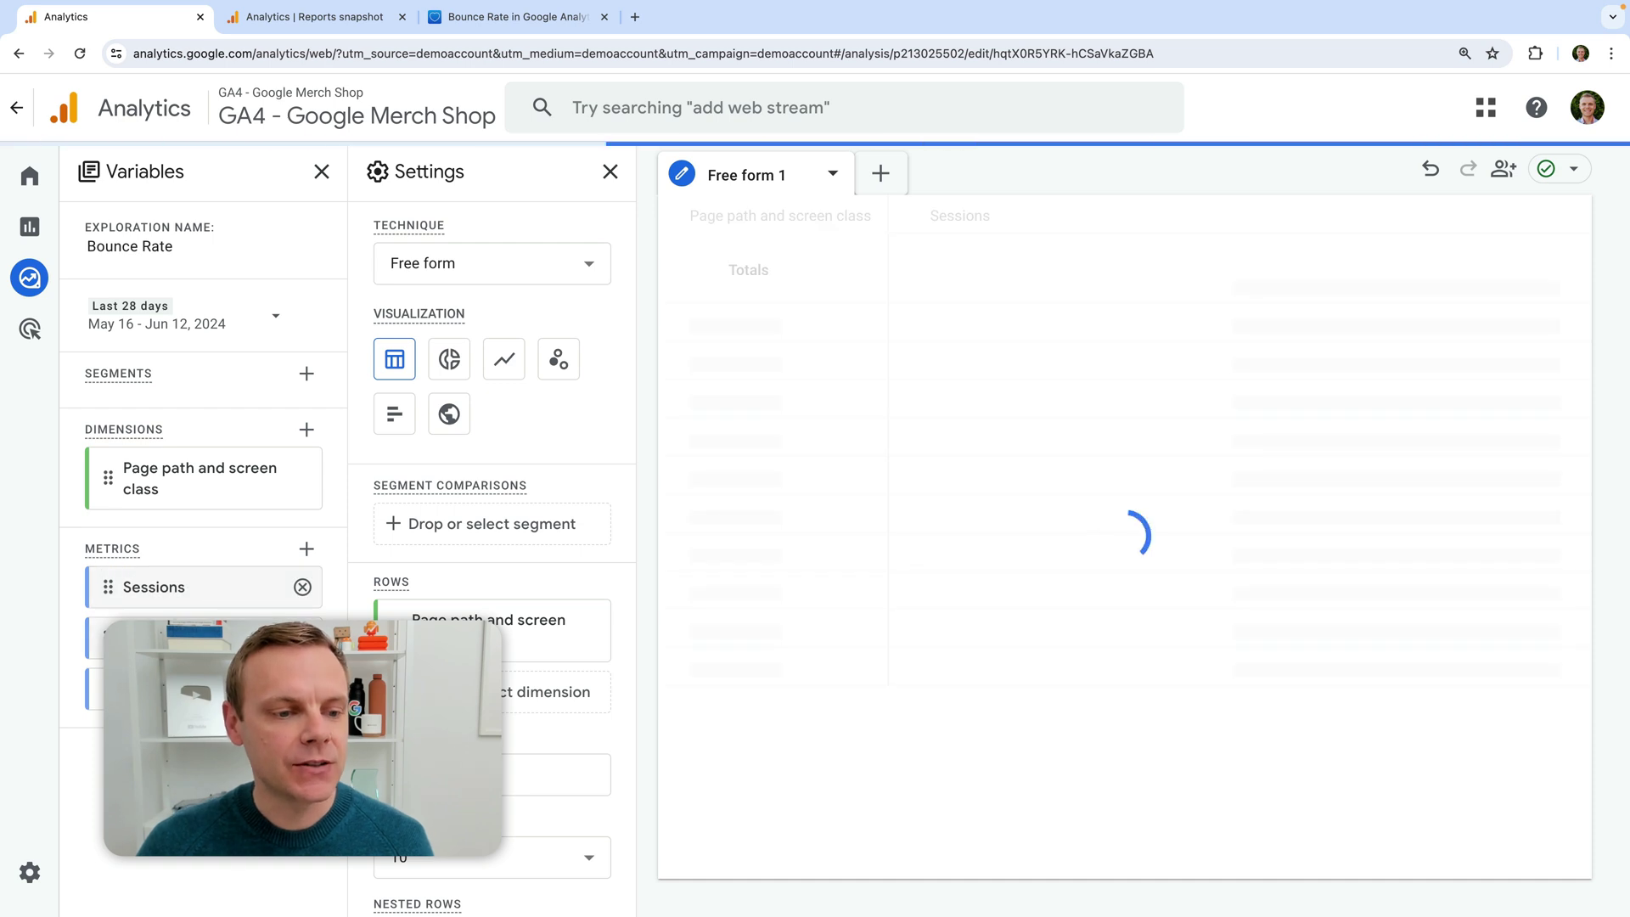
pyautogui.doubleClick(204, 636)
pyautogui.doubleClick(204, 687)
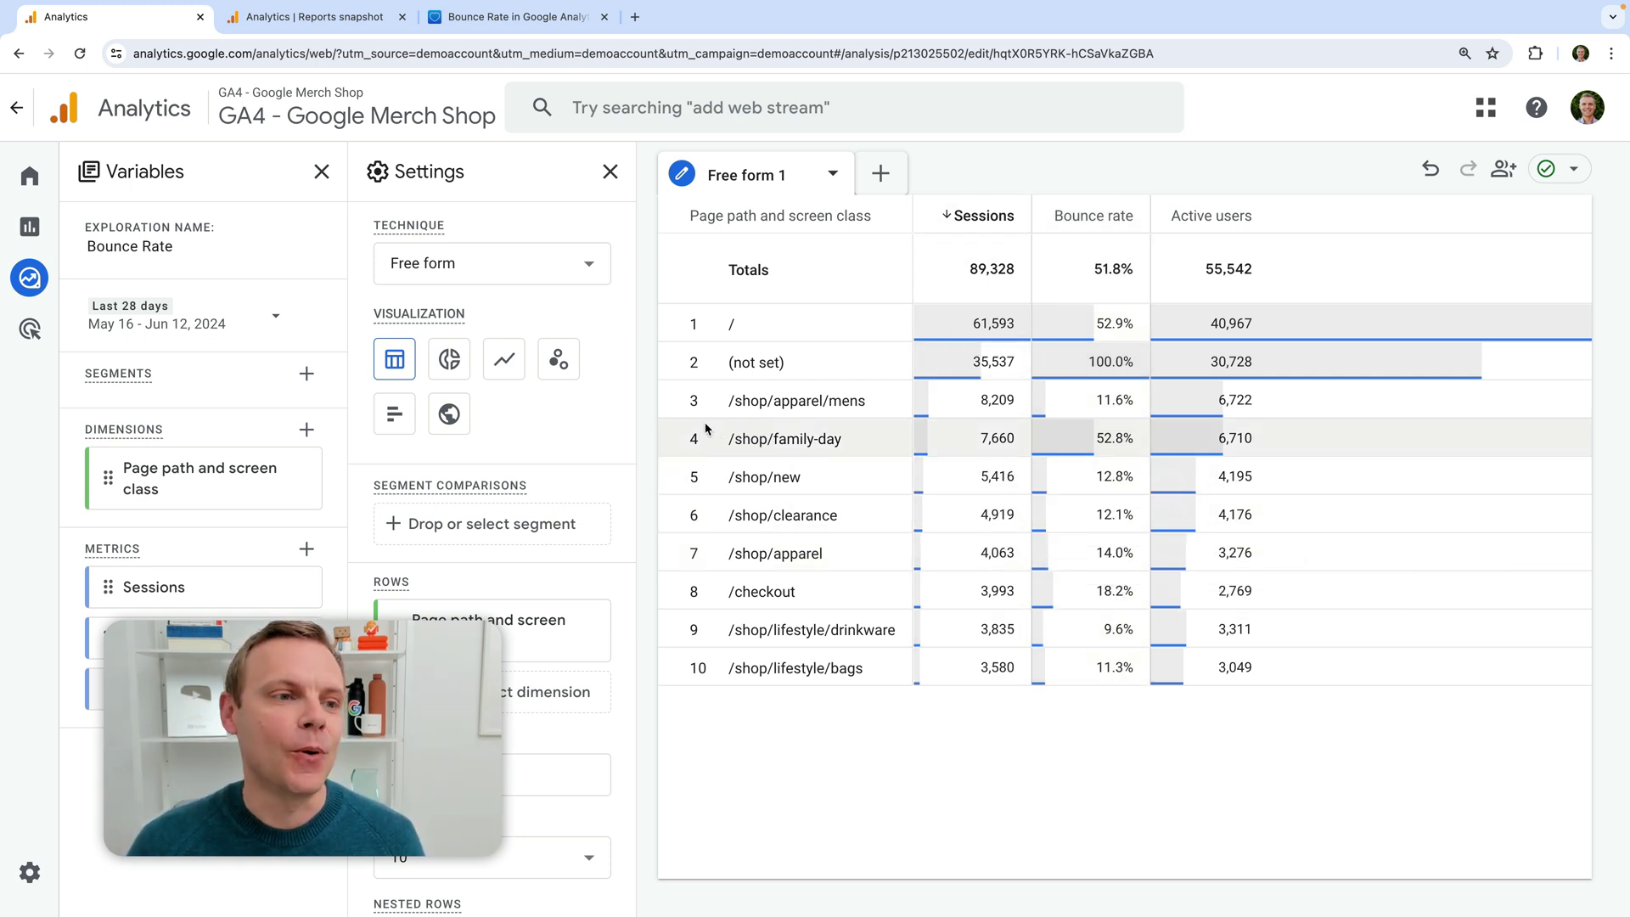
pyautogui.moveTo(29, 227)
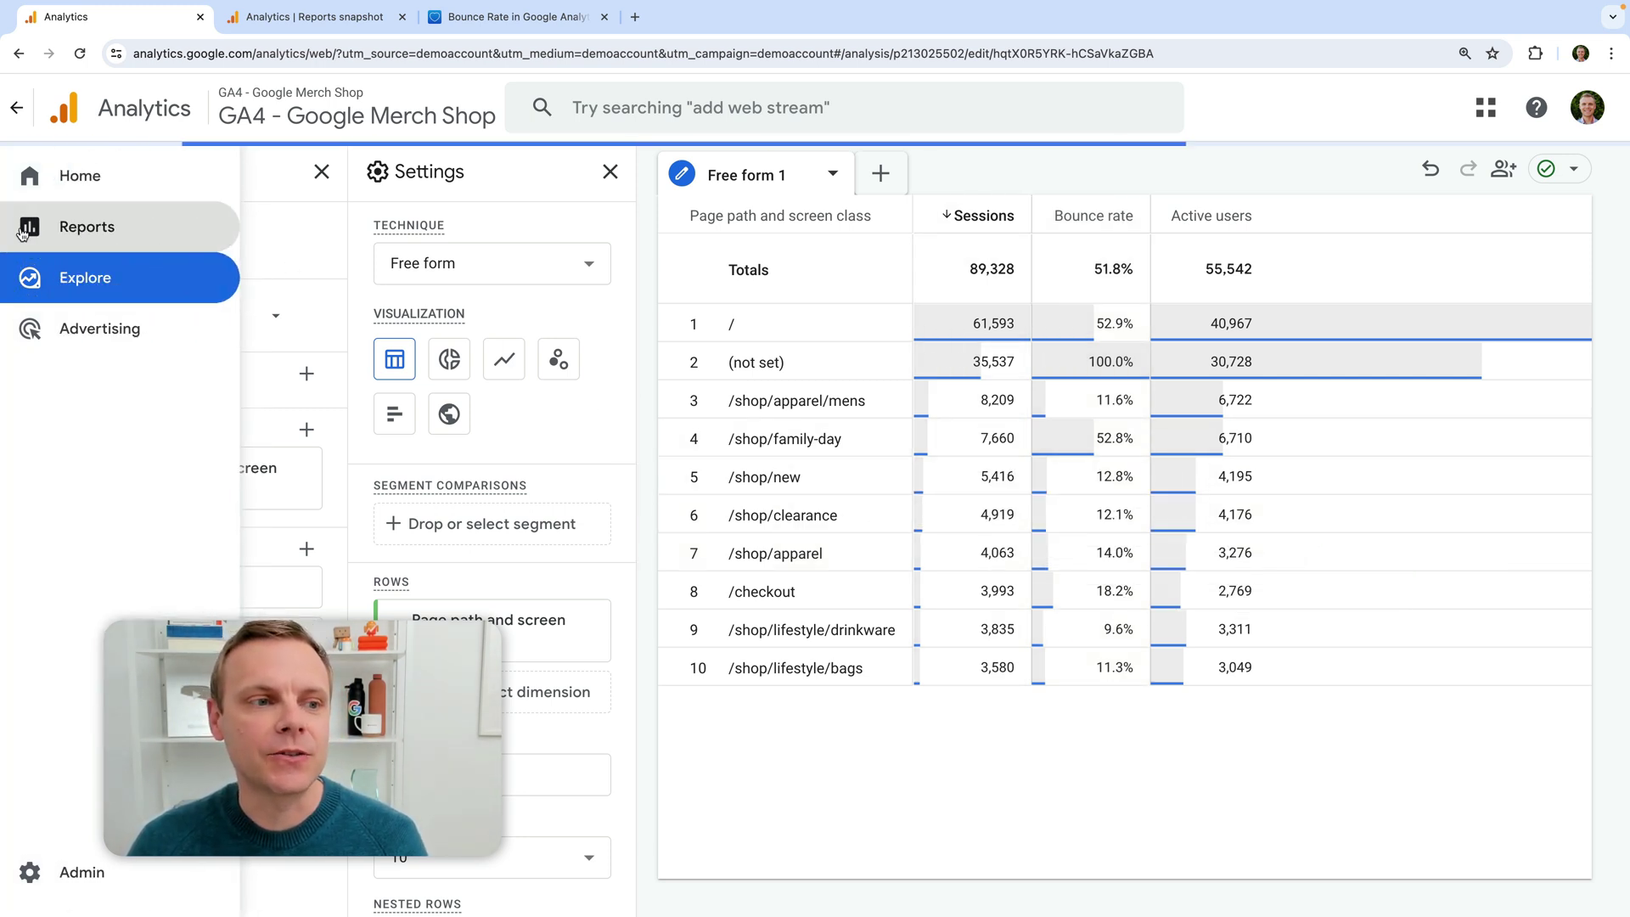
# Open Reports > Acquisition > Traffic acquisition and scroll down to its channel group table
pyautogui.click(81, 228)
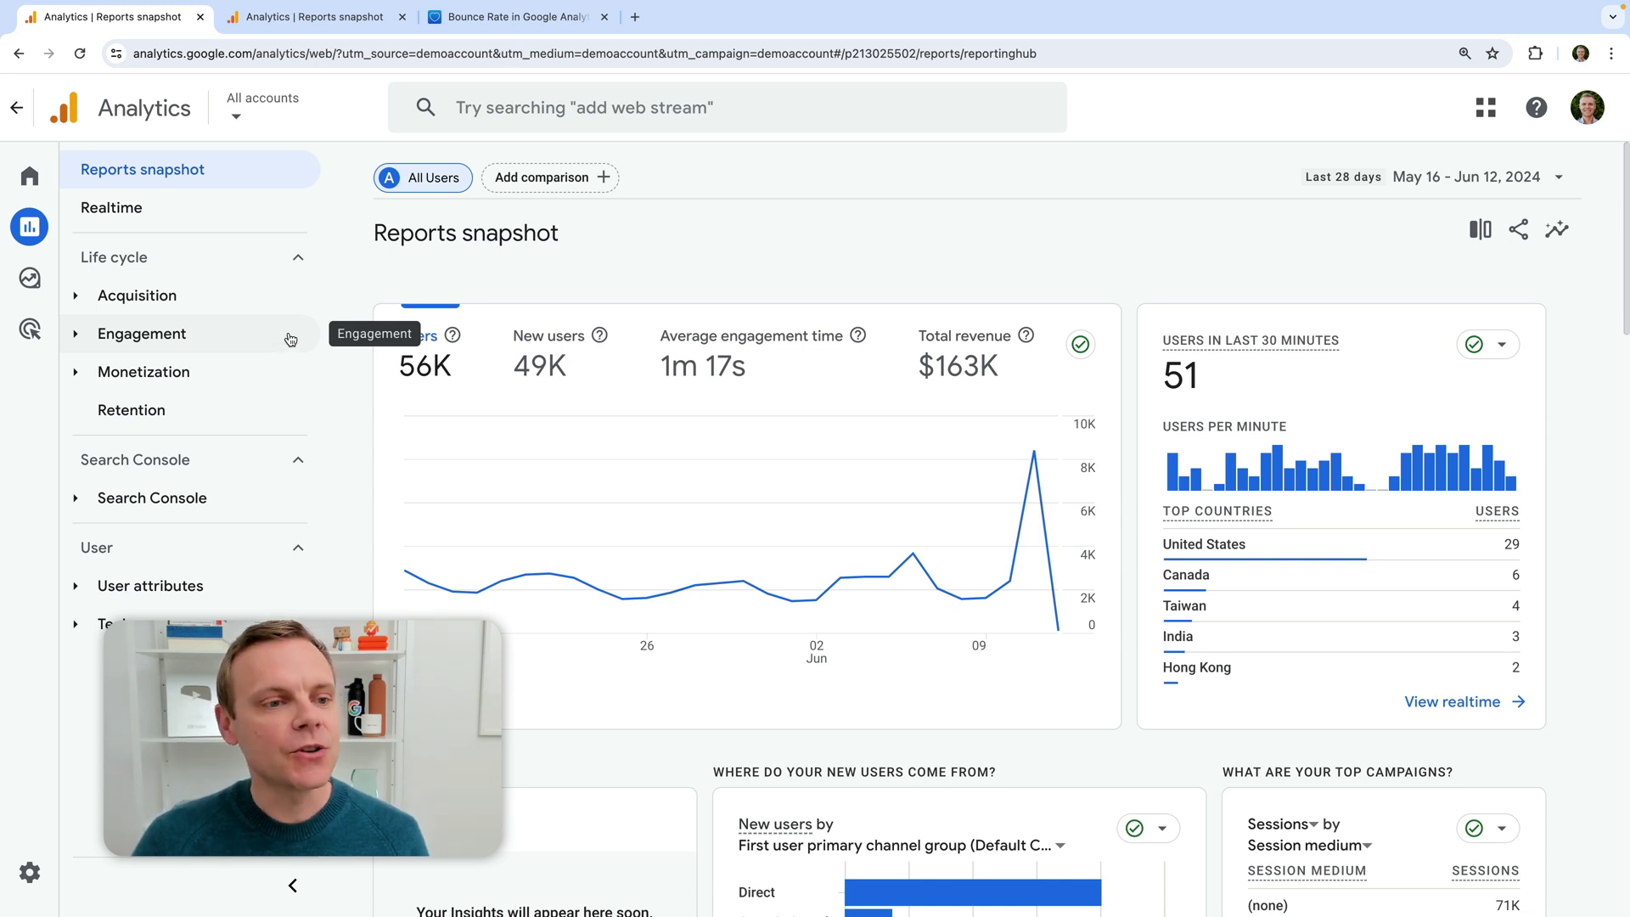
pyautogui.click(286, 344)
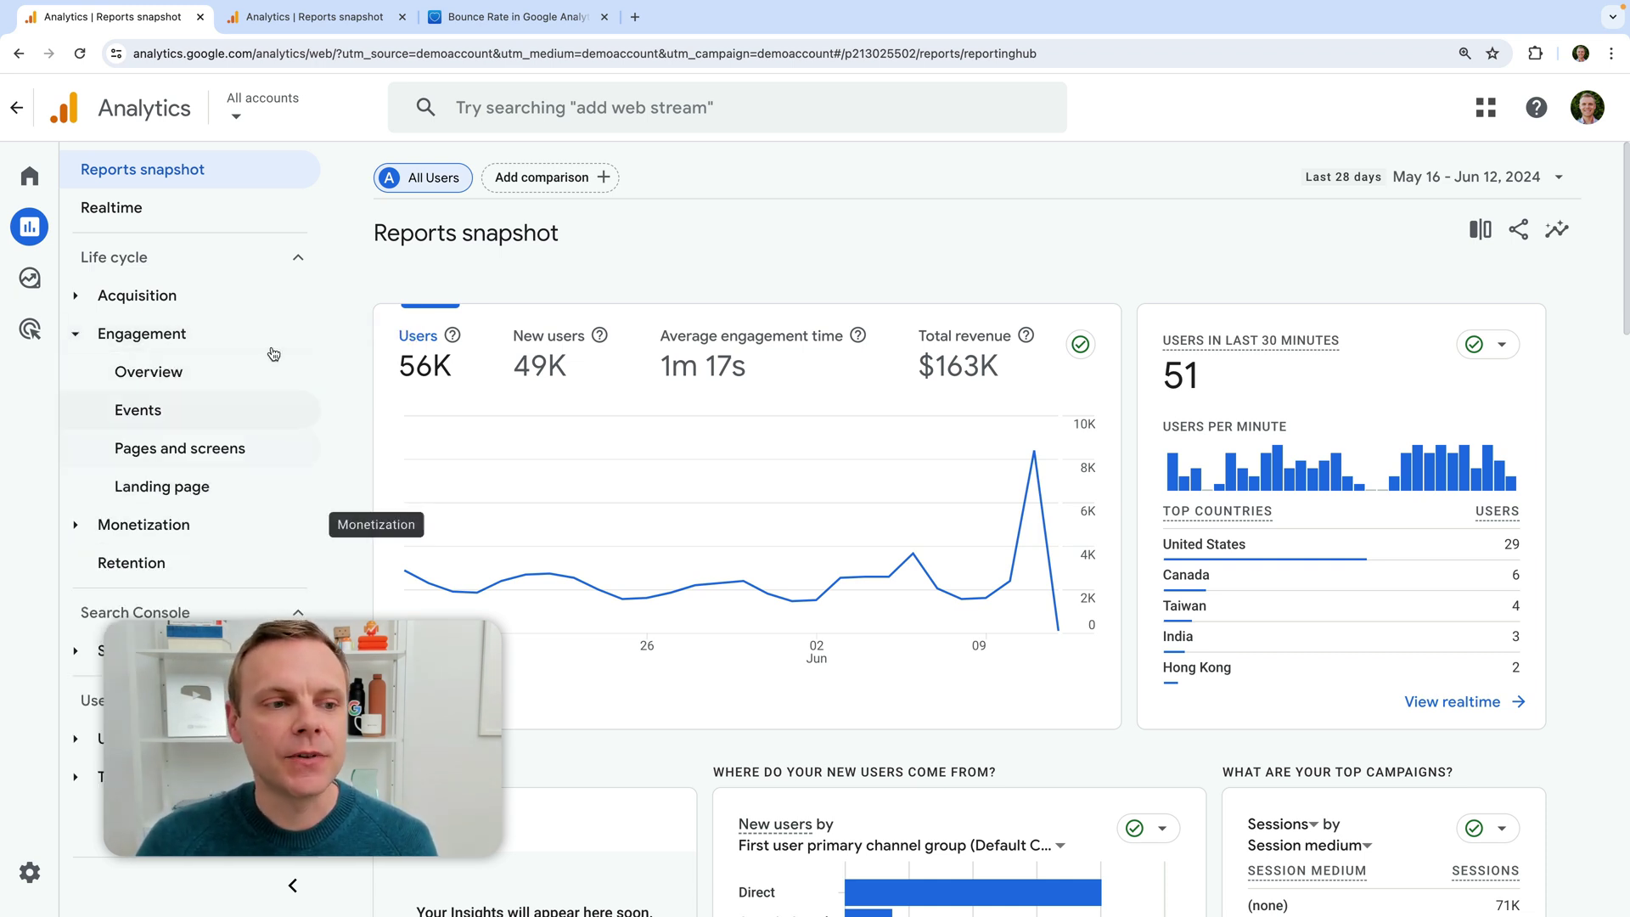
pyautogui.click(265, 294)
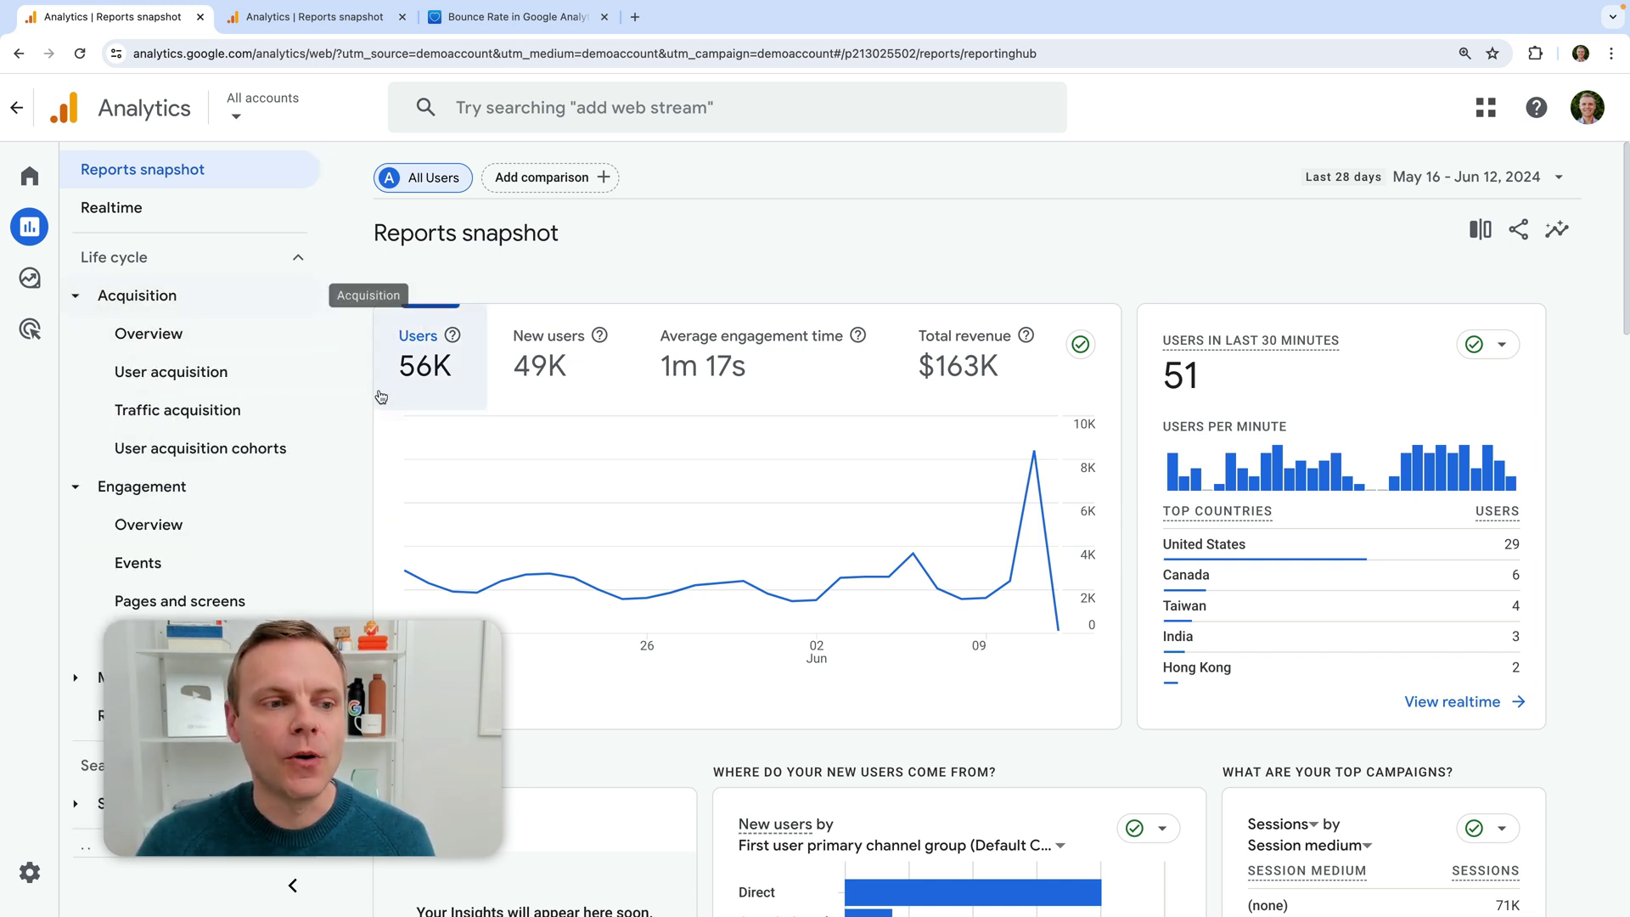
pyautogui.click(290, 410)
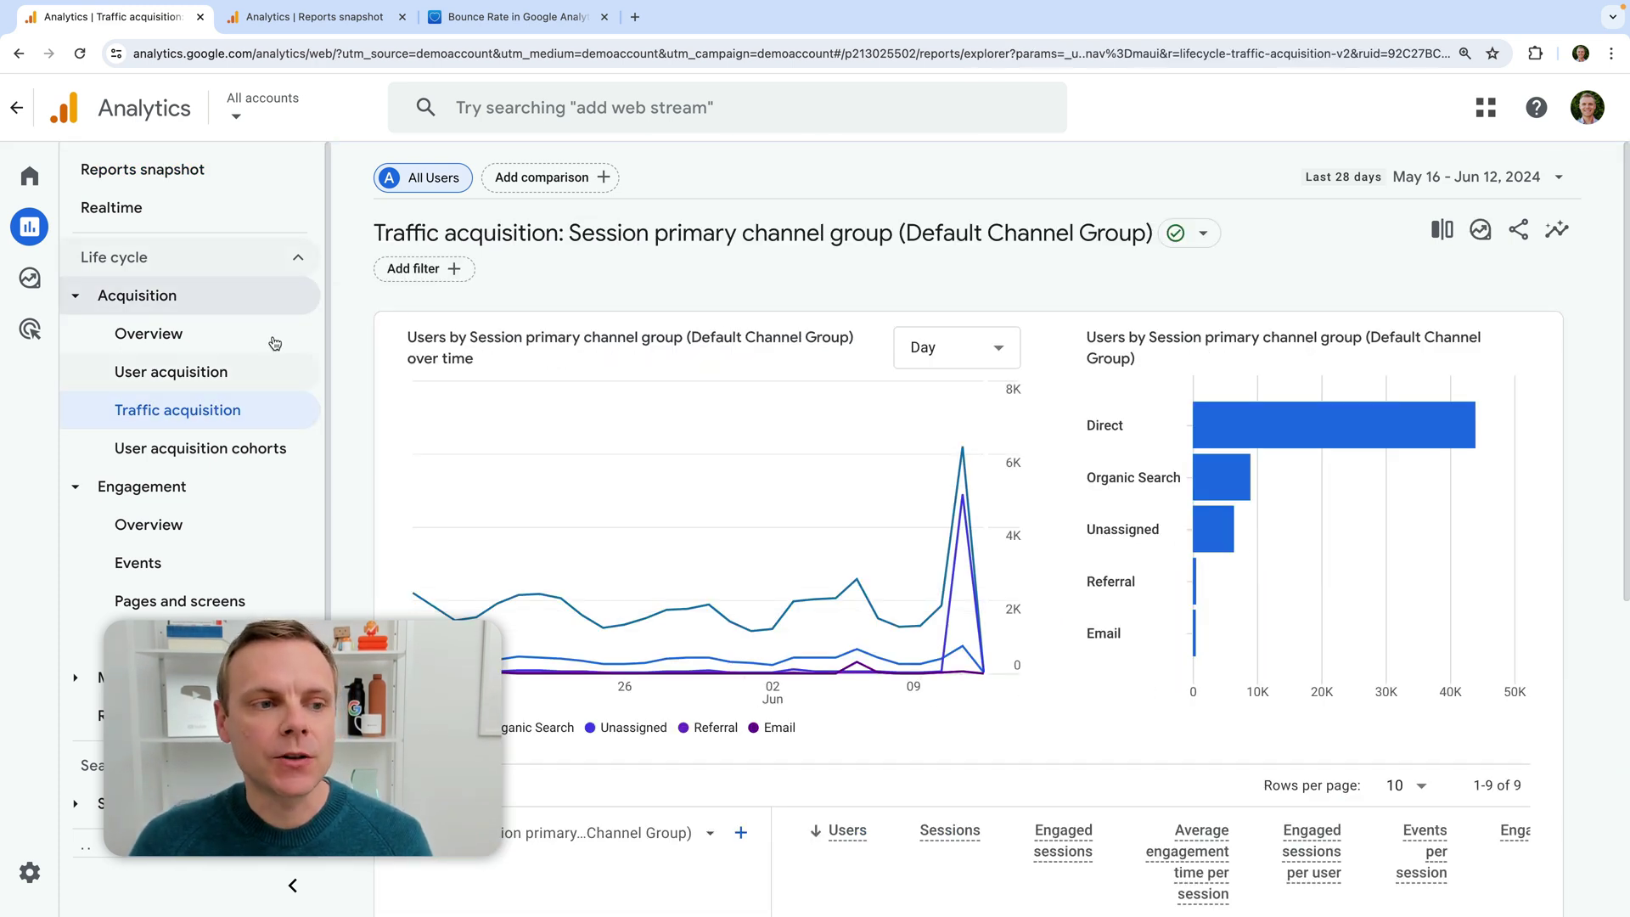
pyautogui.scroll(-5, 838, 439)
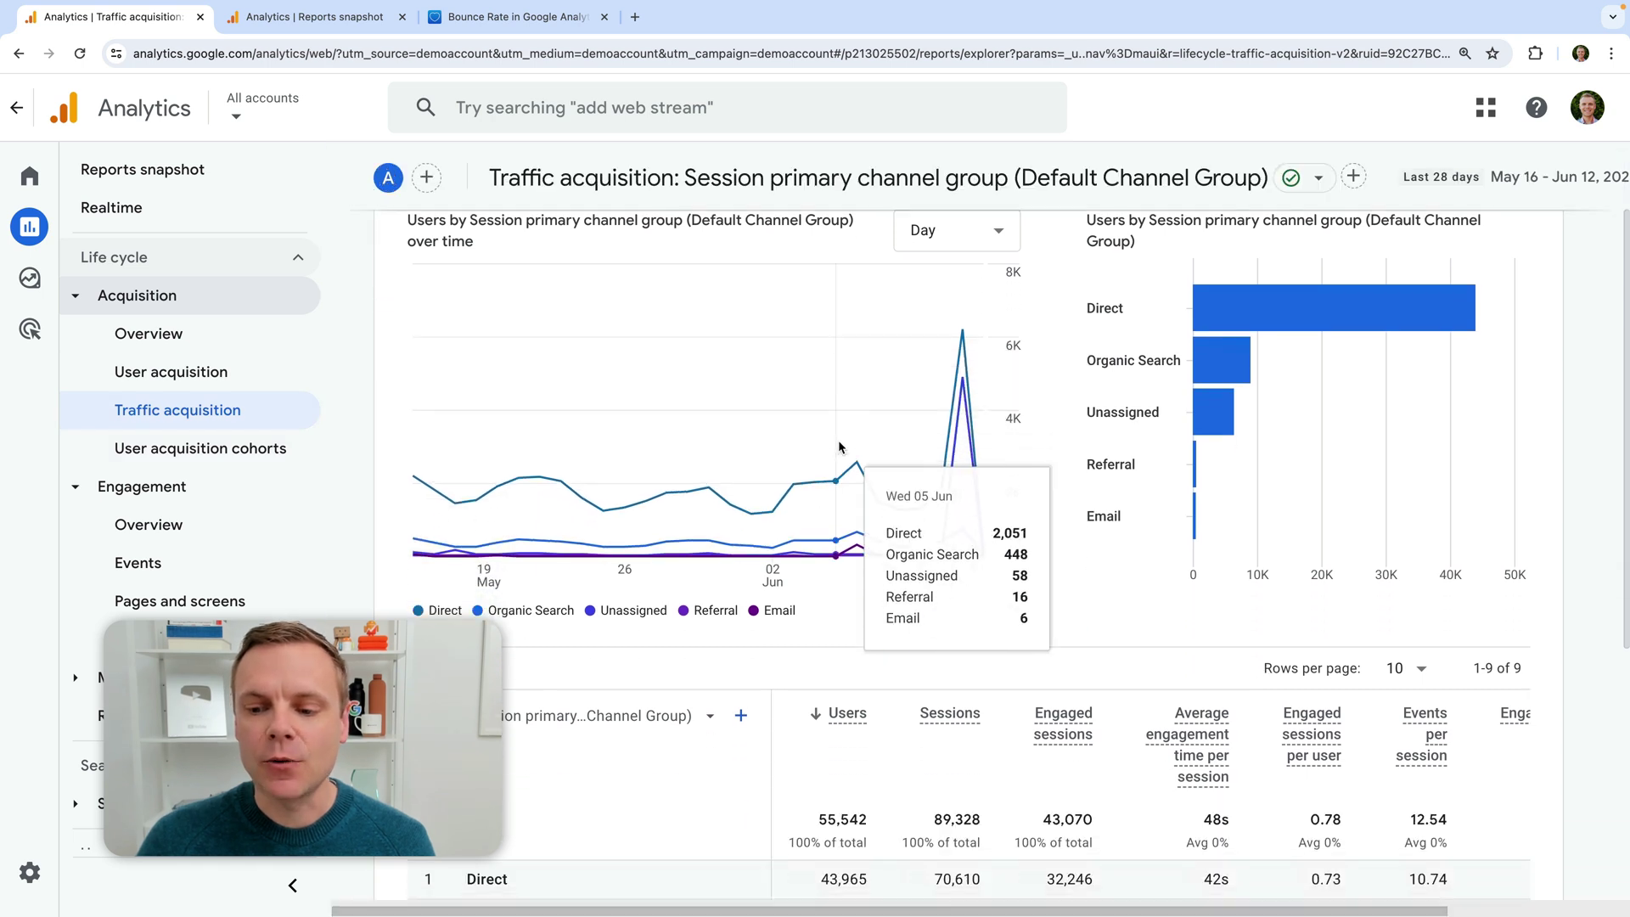
pyautogui.scroll(-1, 725, 586)
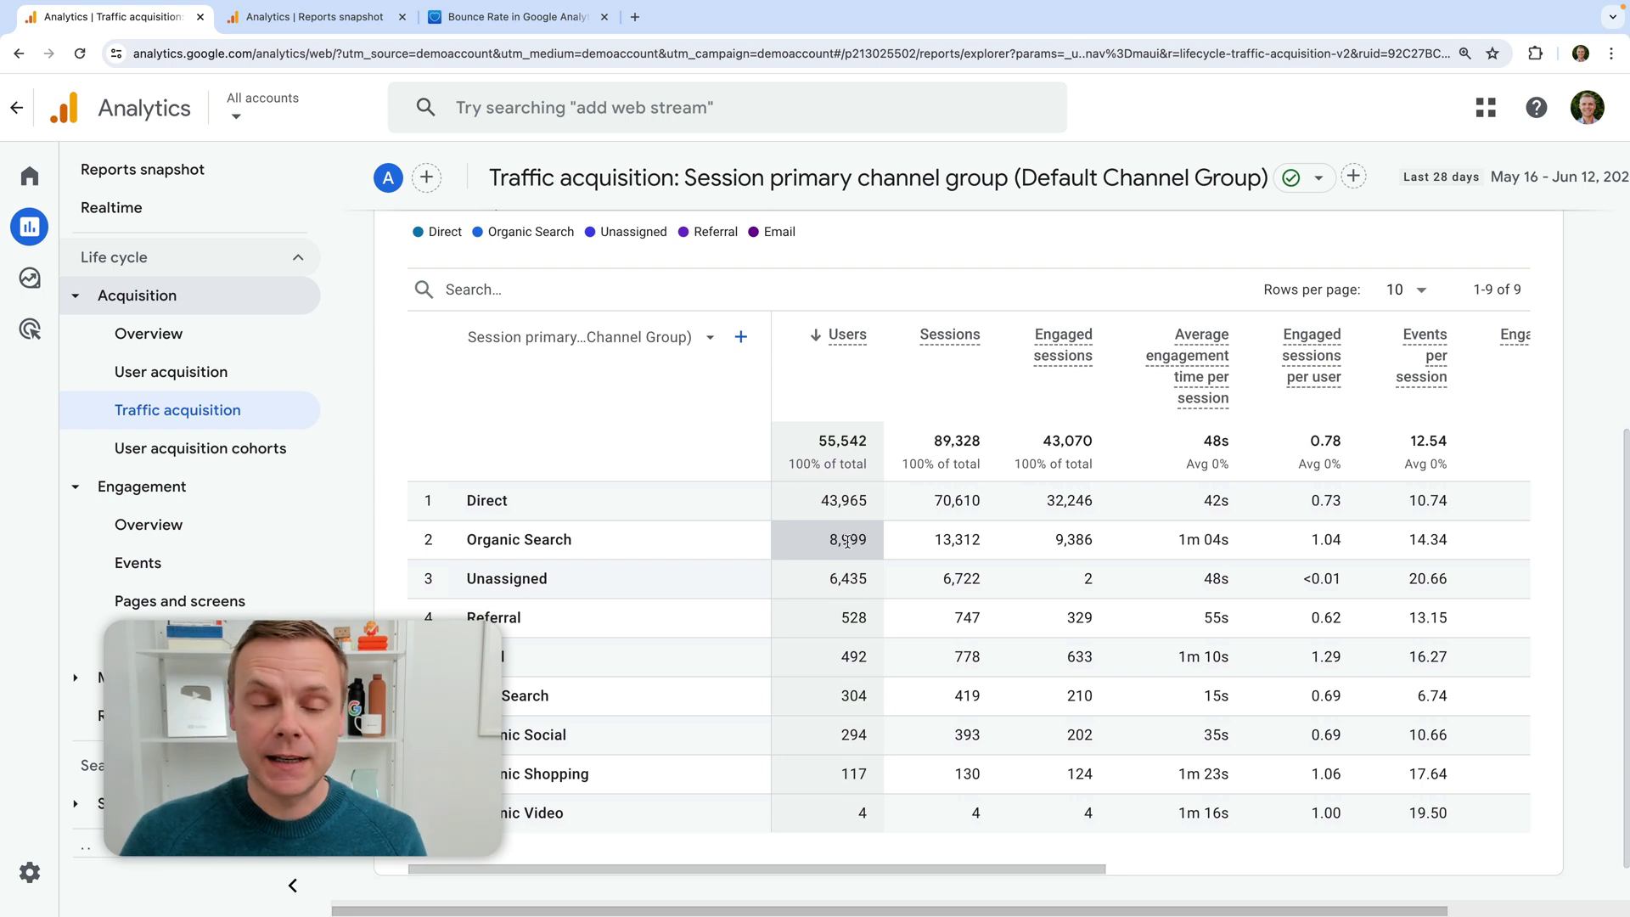
# Review the Traffic acquisition table's columns, then switch to the demo property's Reports snapshot tab
pyautogui.hscroll(3, 847, 542)
pyautogui.hscroll(2, 848, 542)
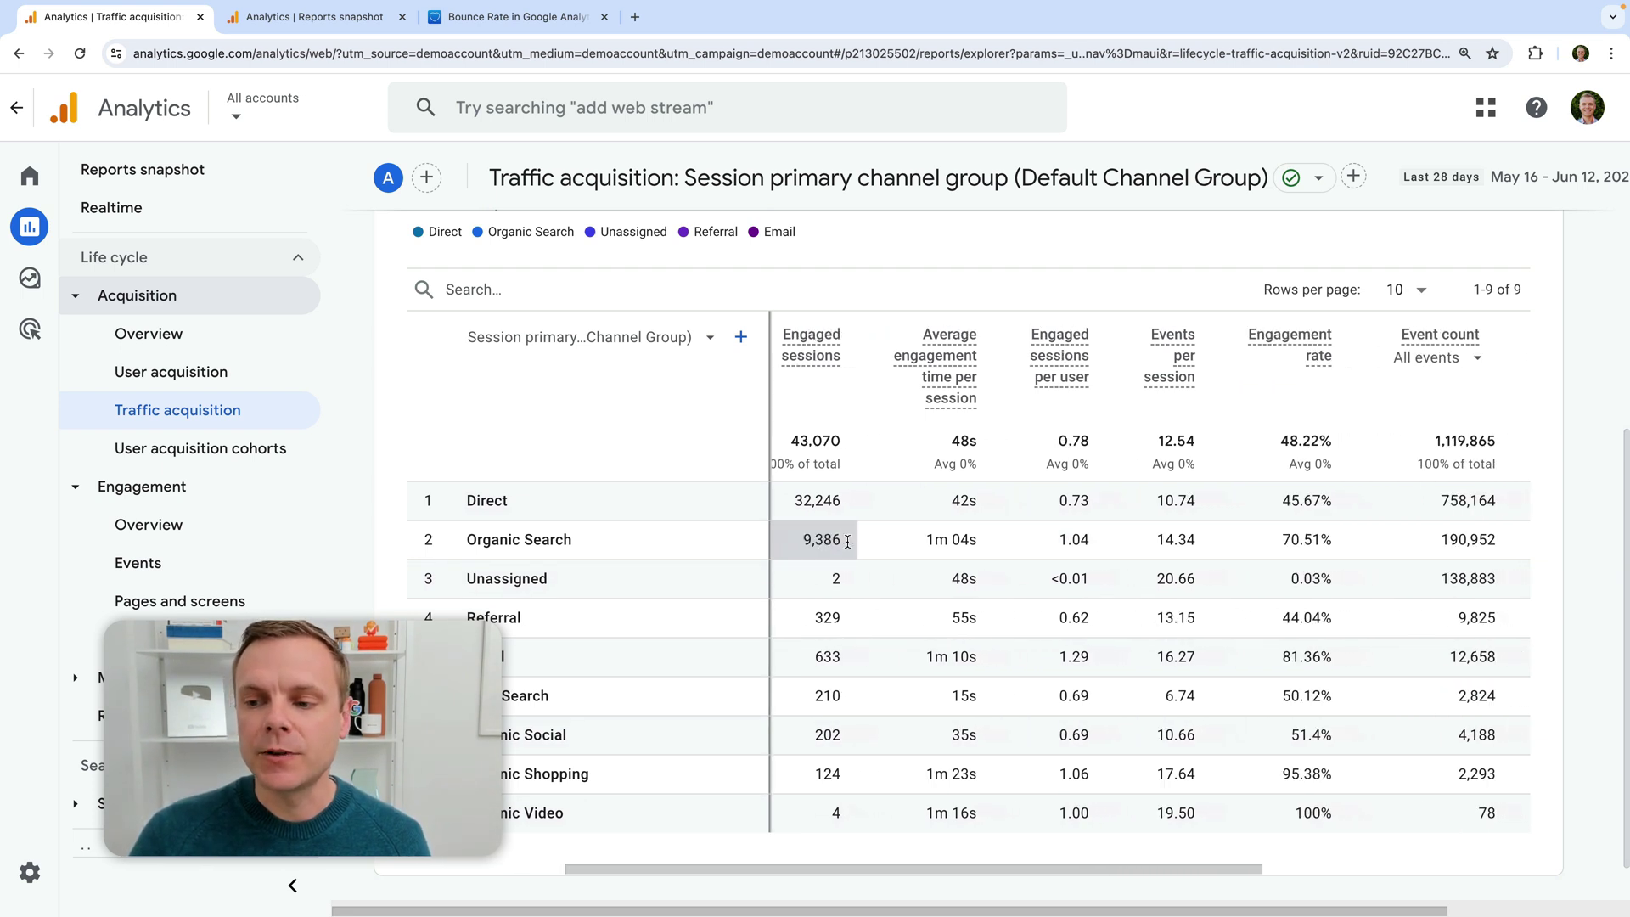
pyautogui.hscroll(2, 847, 542)
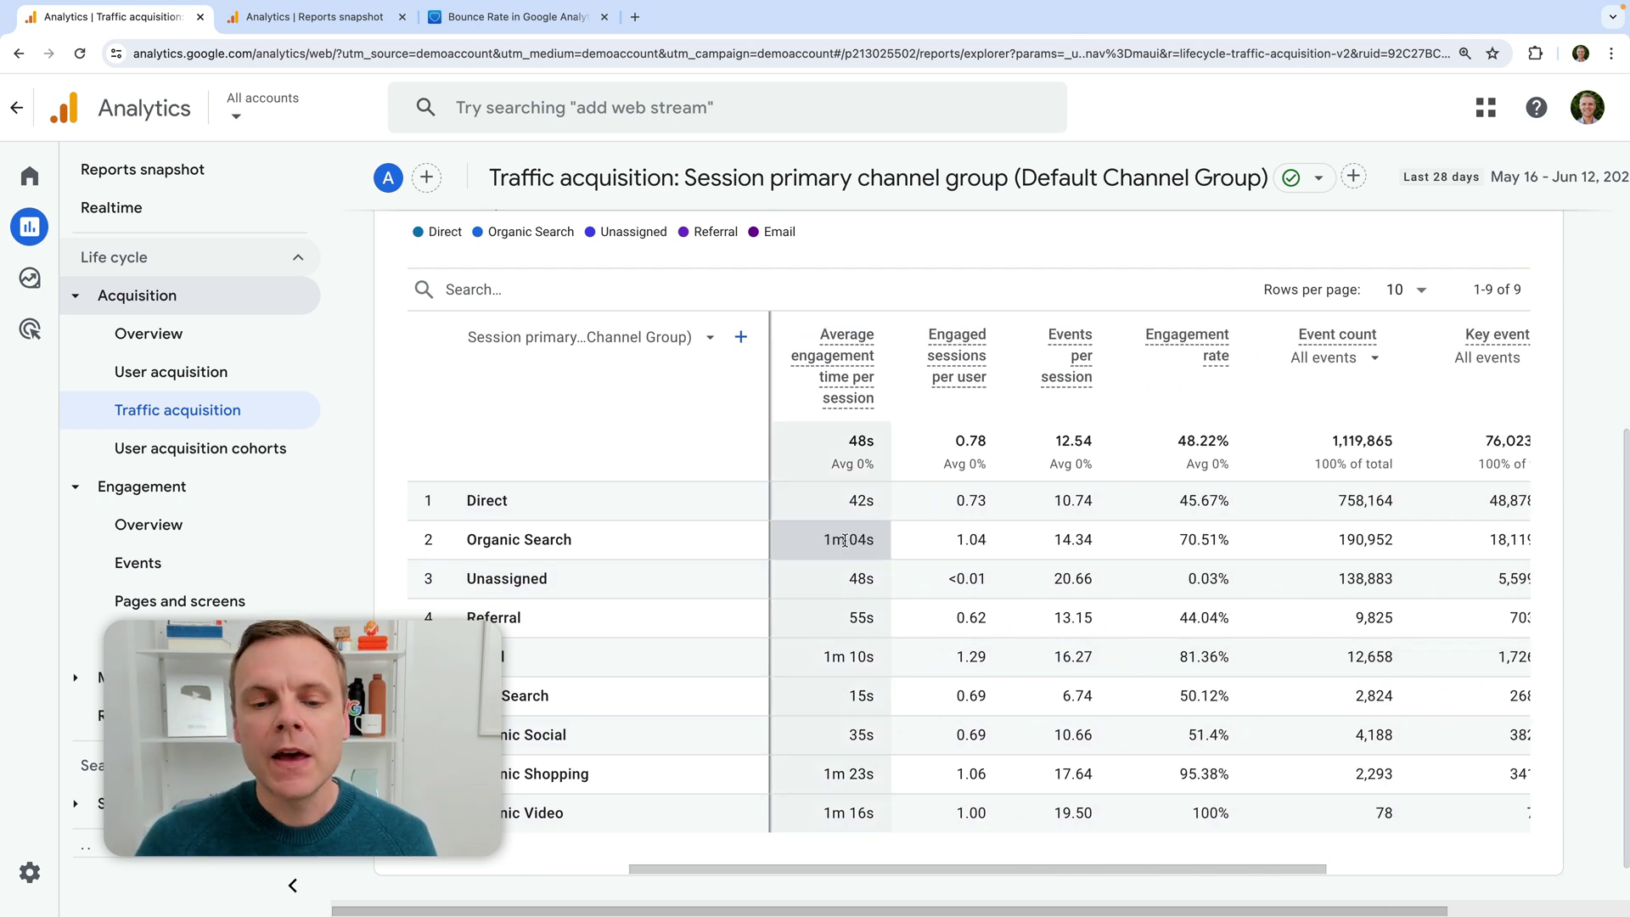
pyautogui.hscroll(1, 847, 542)
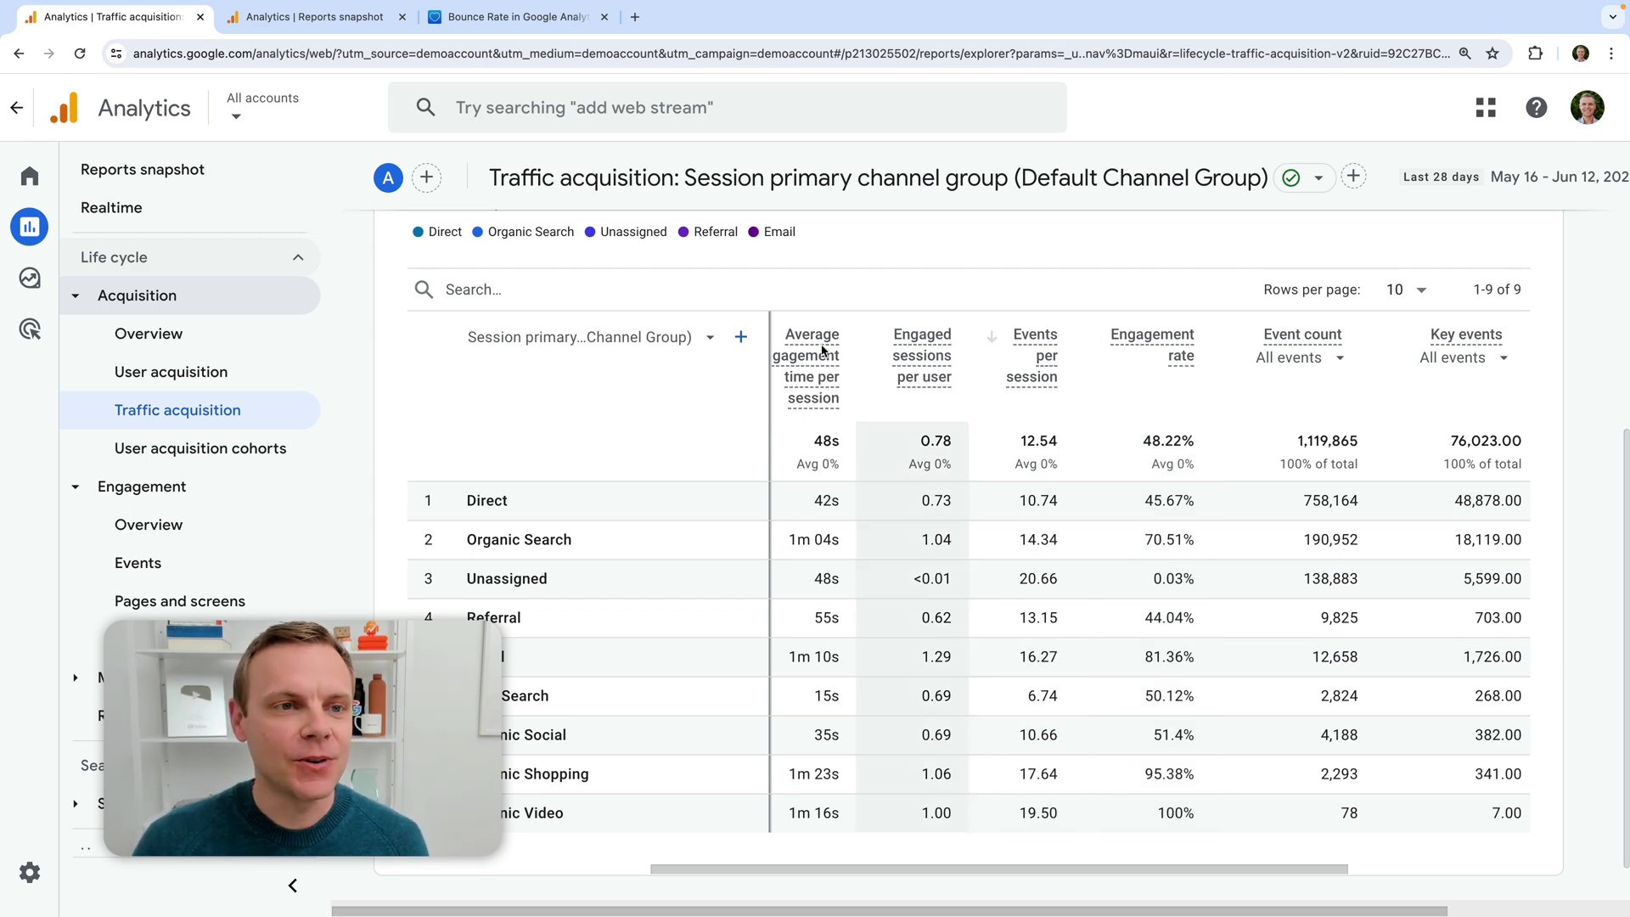
pyautogui.click(339, 25)
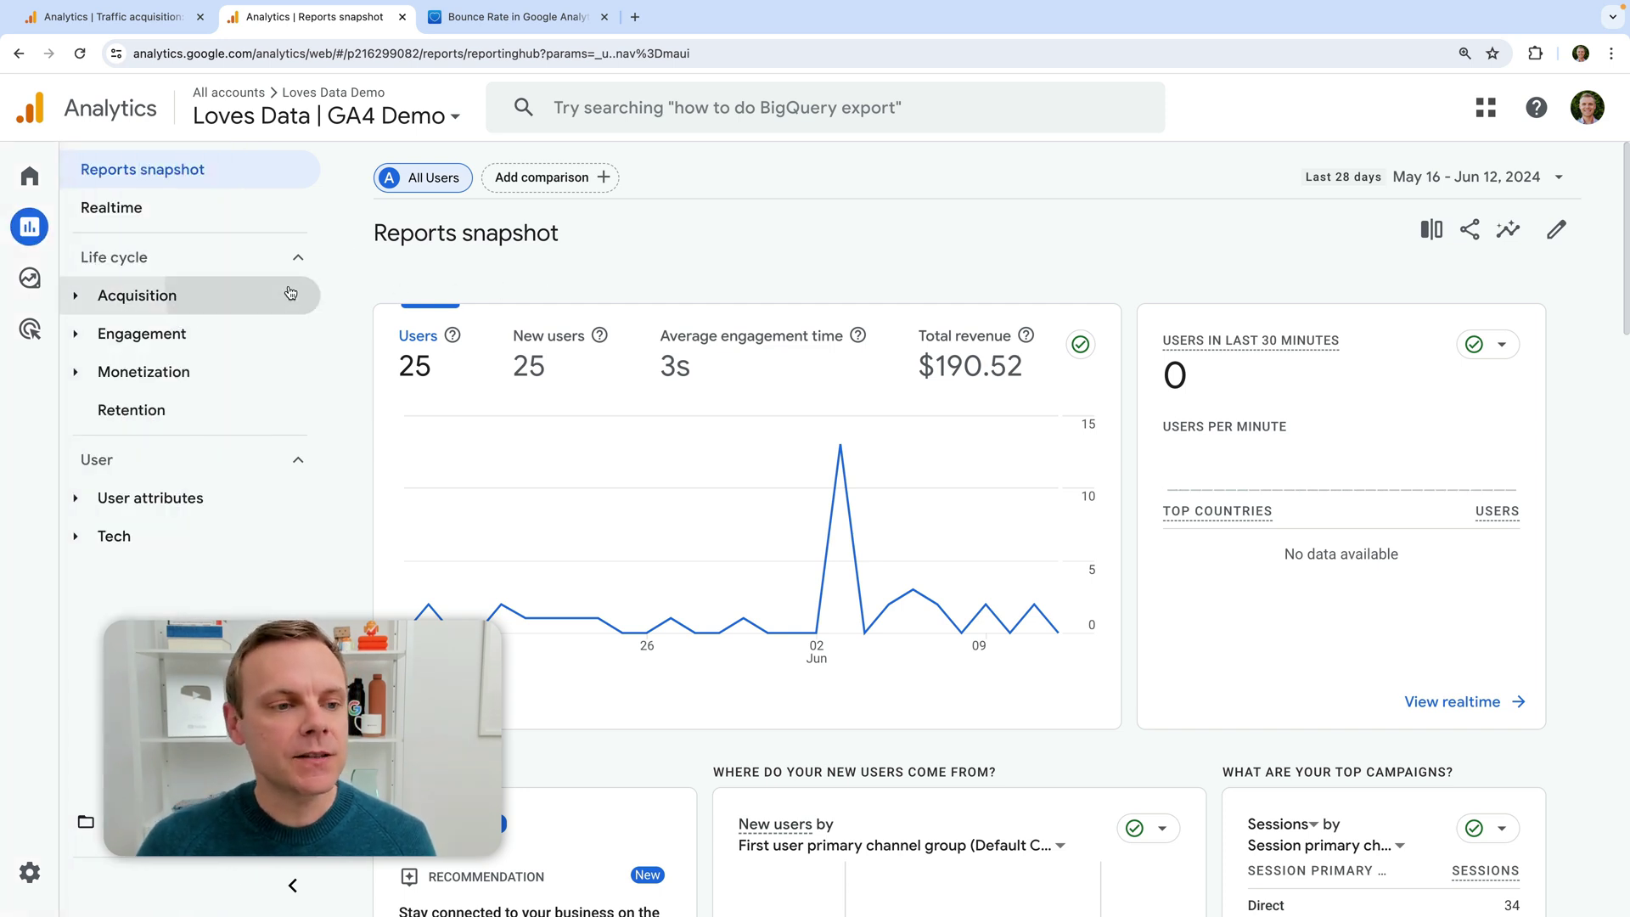
# Expand Acquisition and open the demo property's Traffic acquisition report
pyautogui.click(288, 294)
pyautogui.click(258, 413)
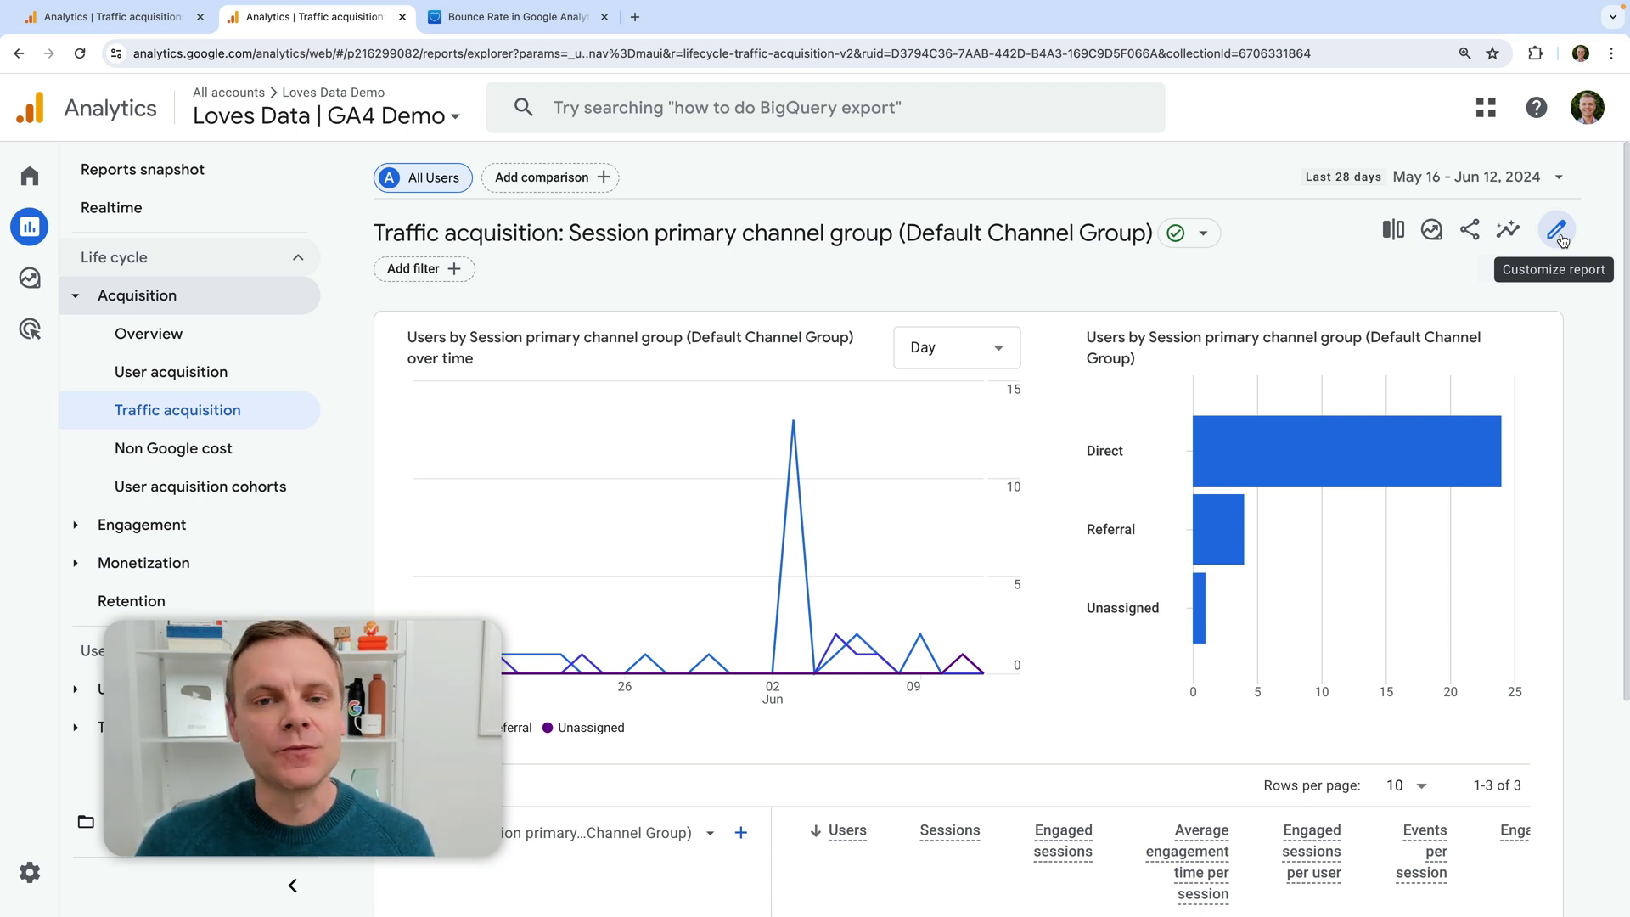
# Enter report customization and bring up the Traffic acquisition Metrics list
pyautogui.click(1559, 233)
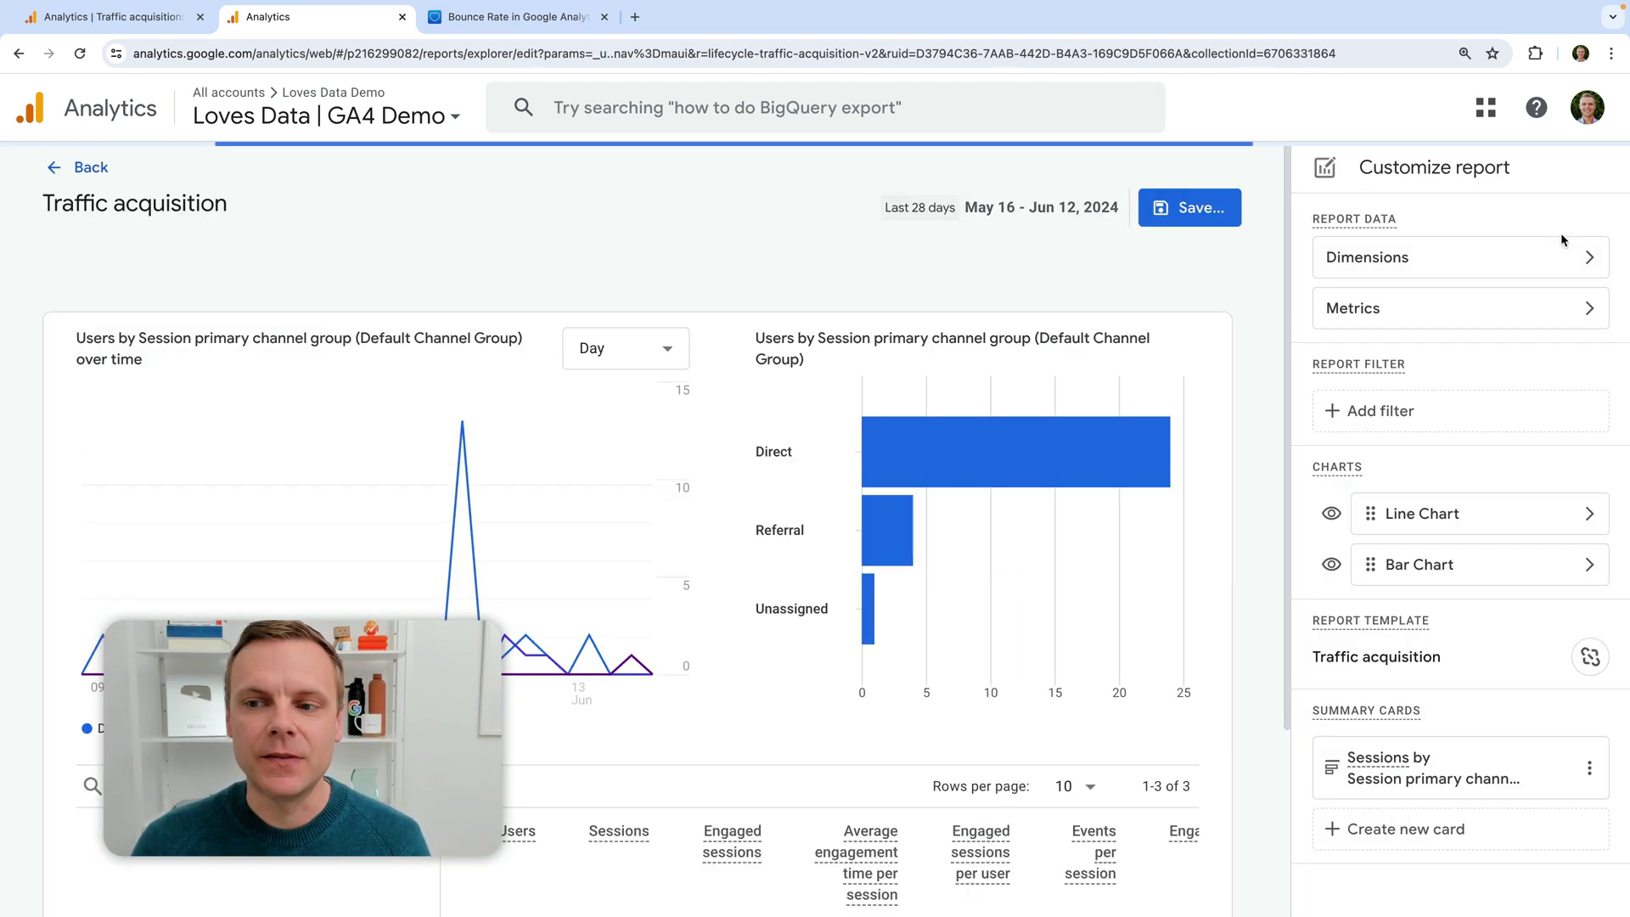
pyautogui.scroll(-3, 1139, 390)
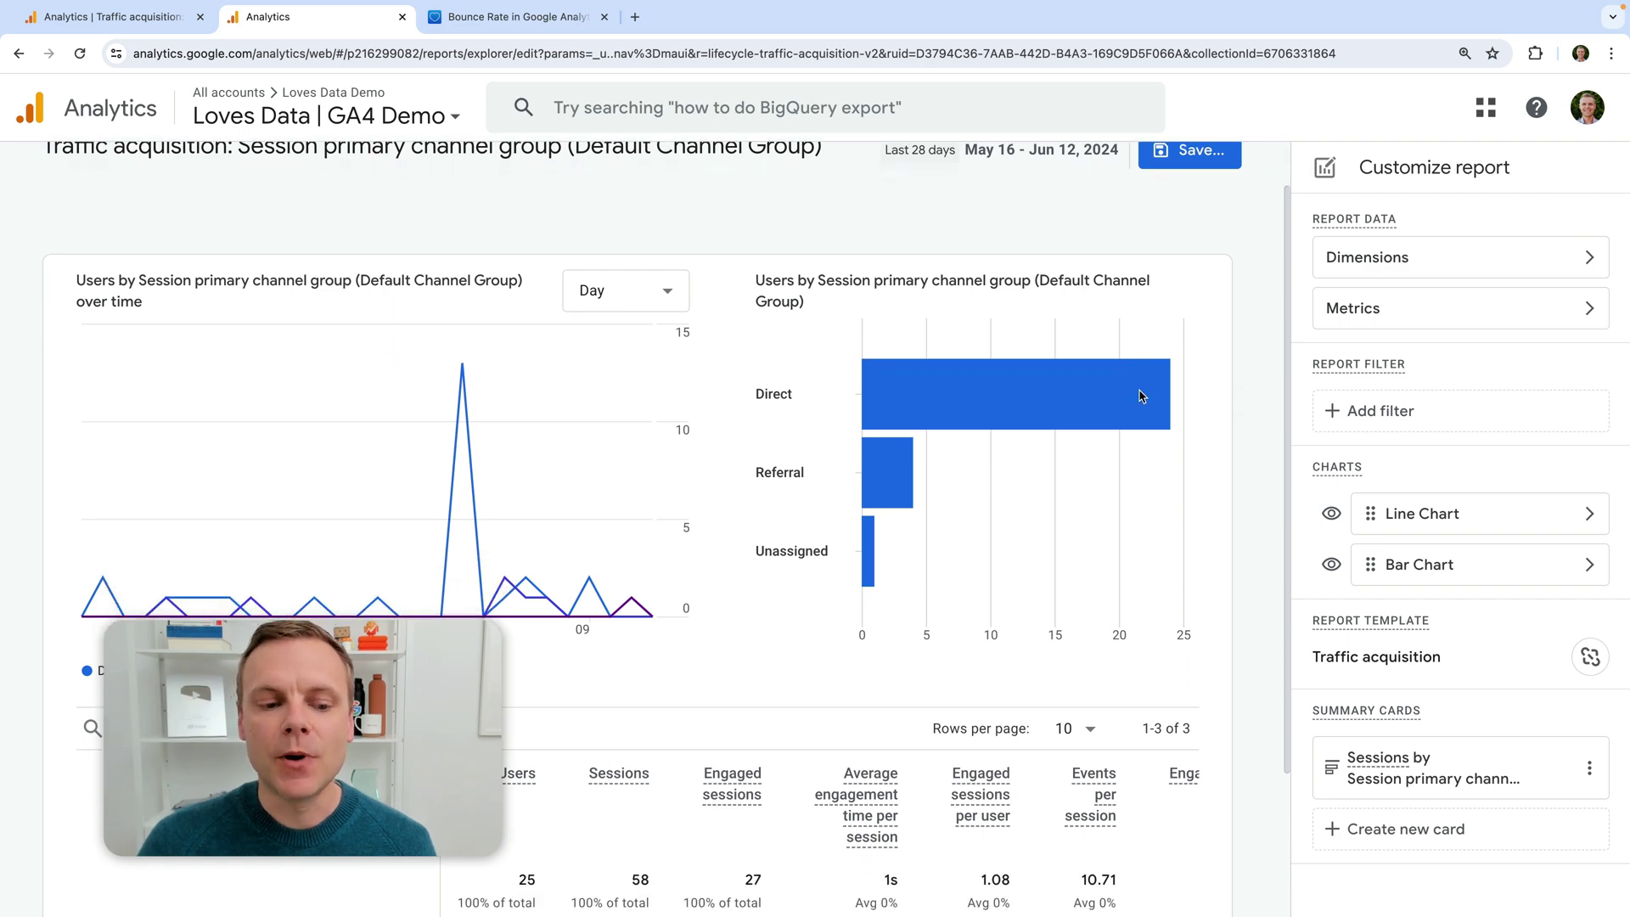
pyautogui.scroll(3, 1025, 525)
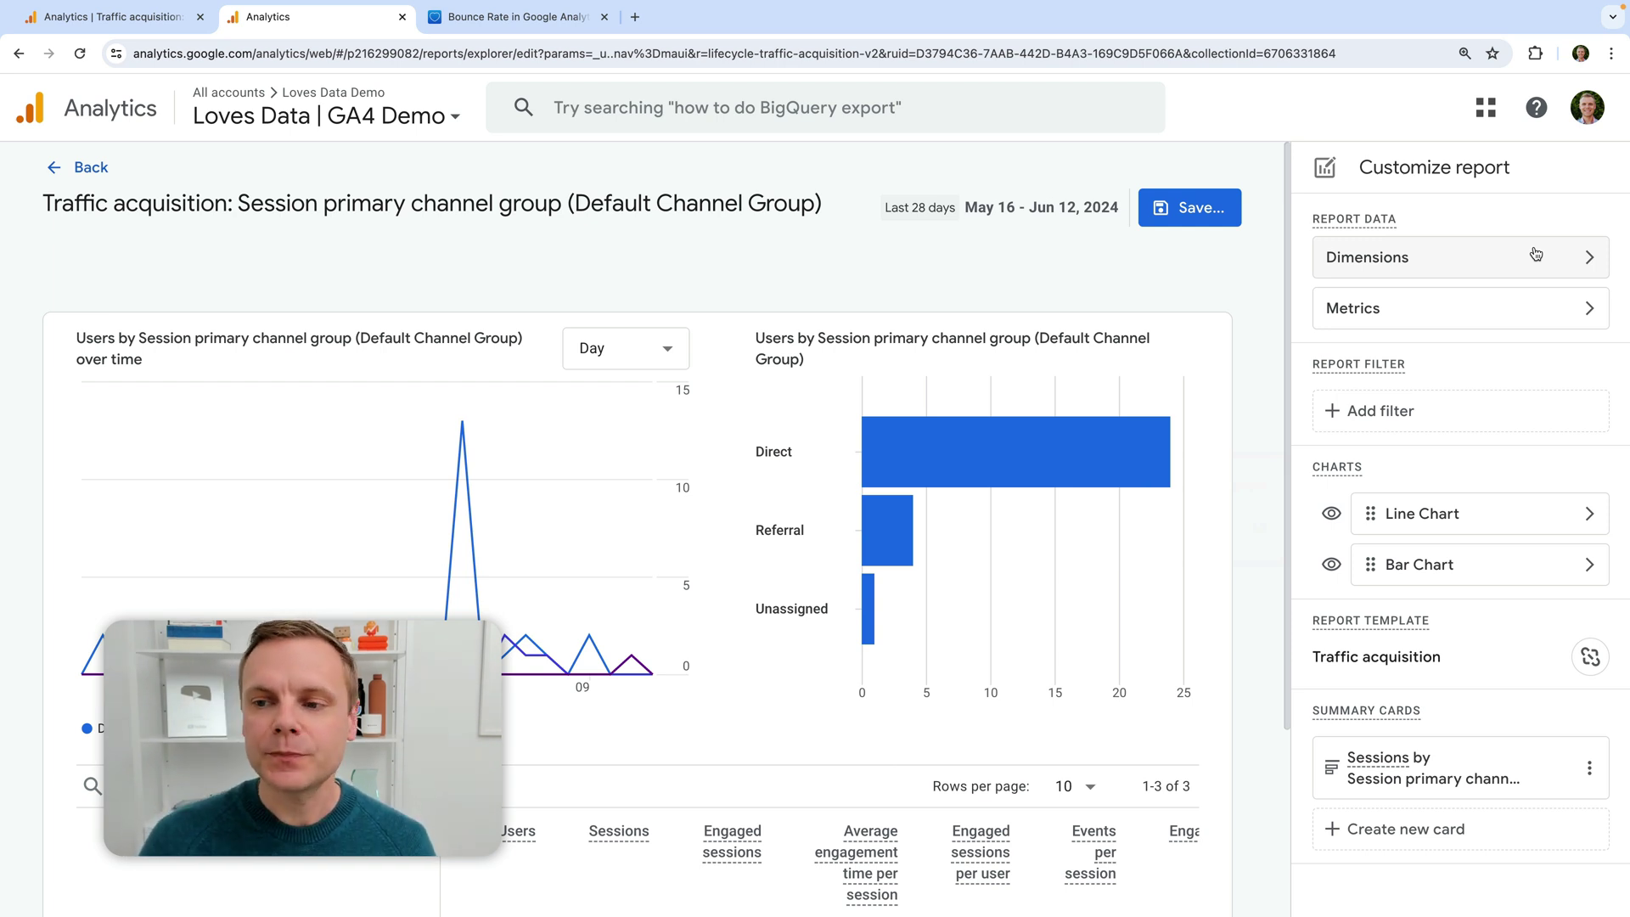
pyautogui.click(1471, 307)
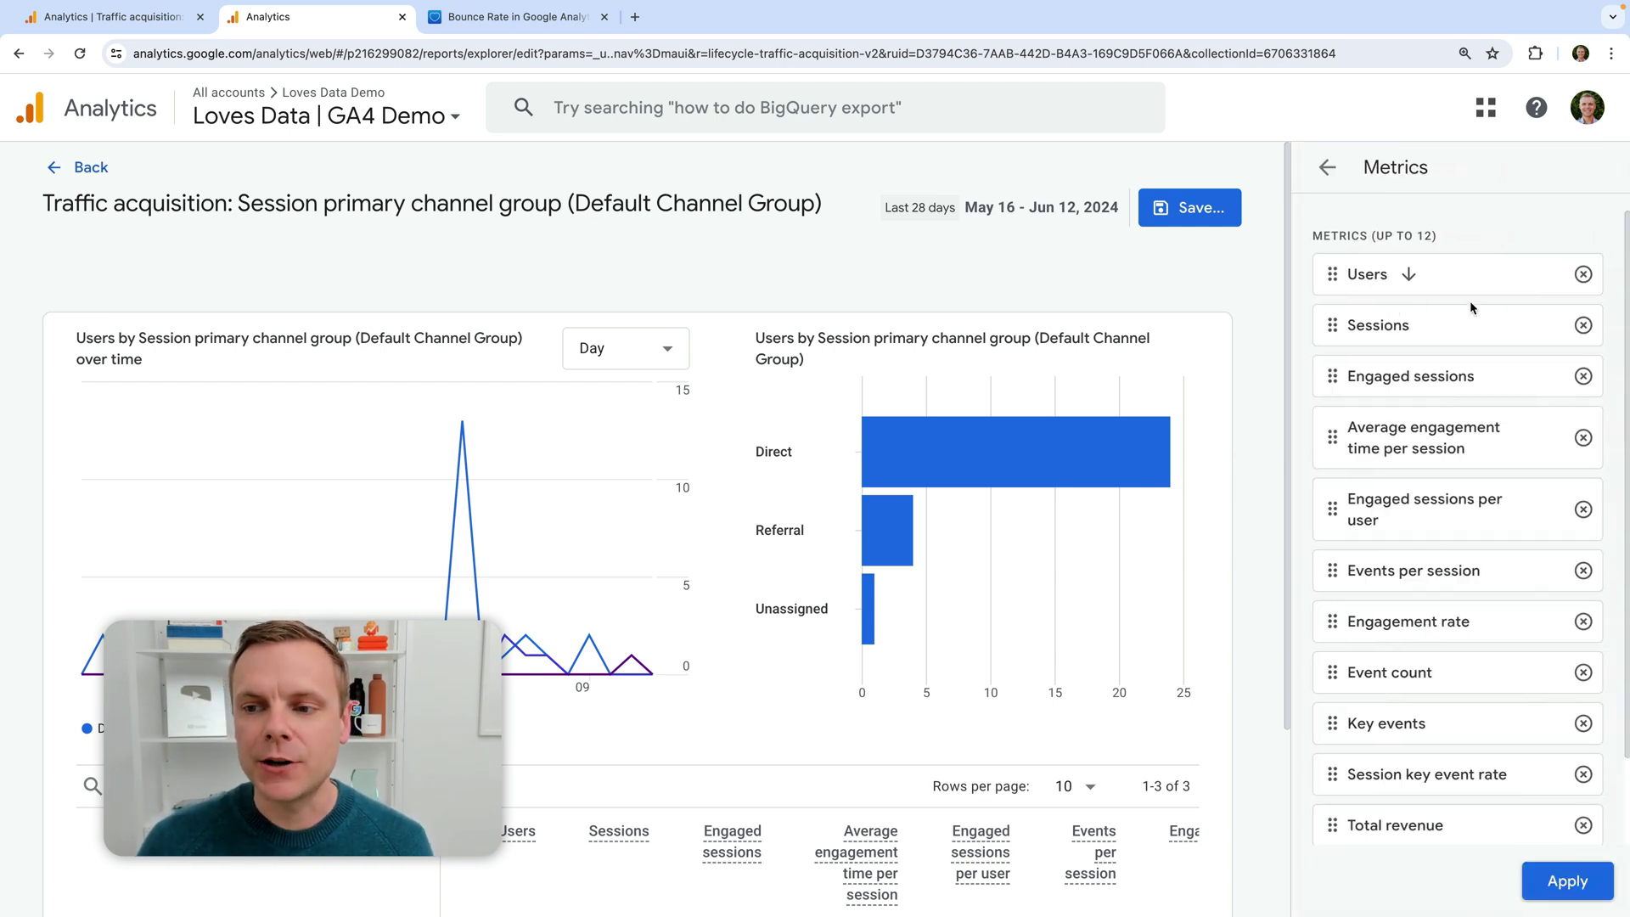
pyautogui.scroll(-2, 1461, 378)
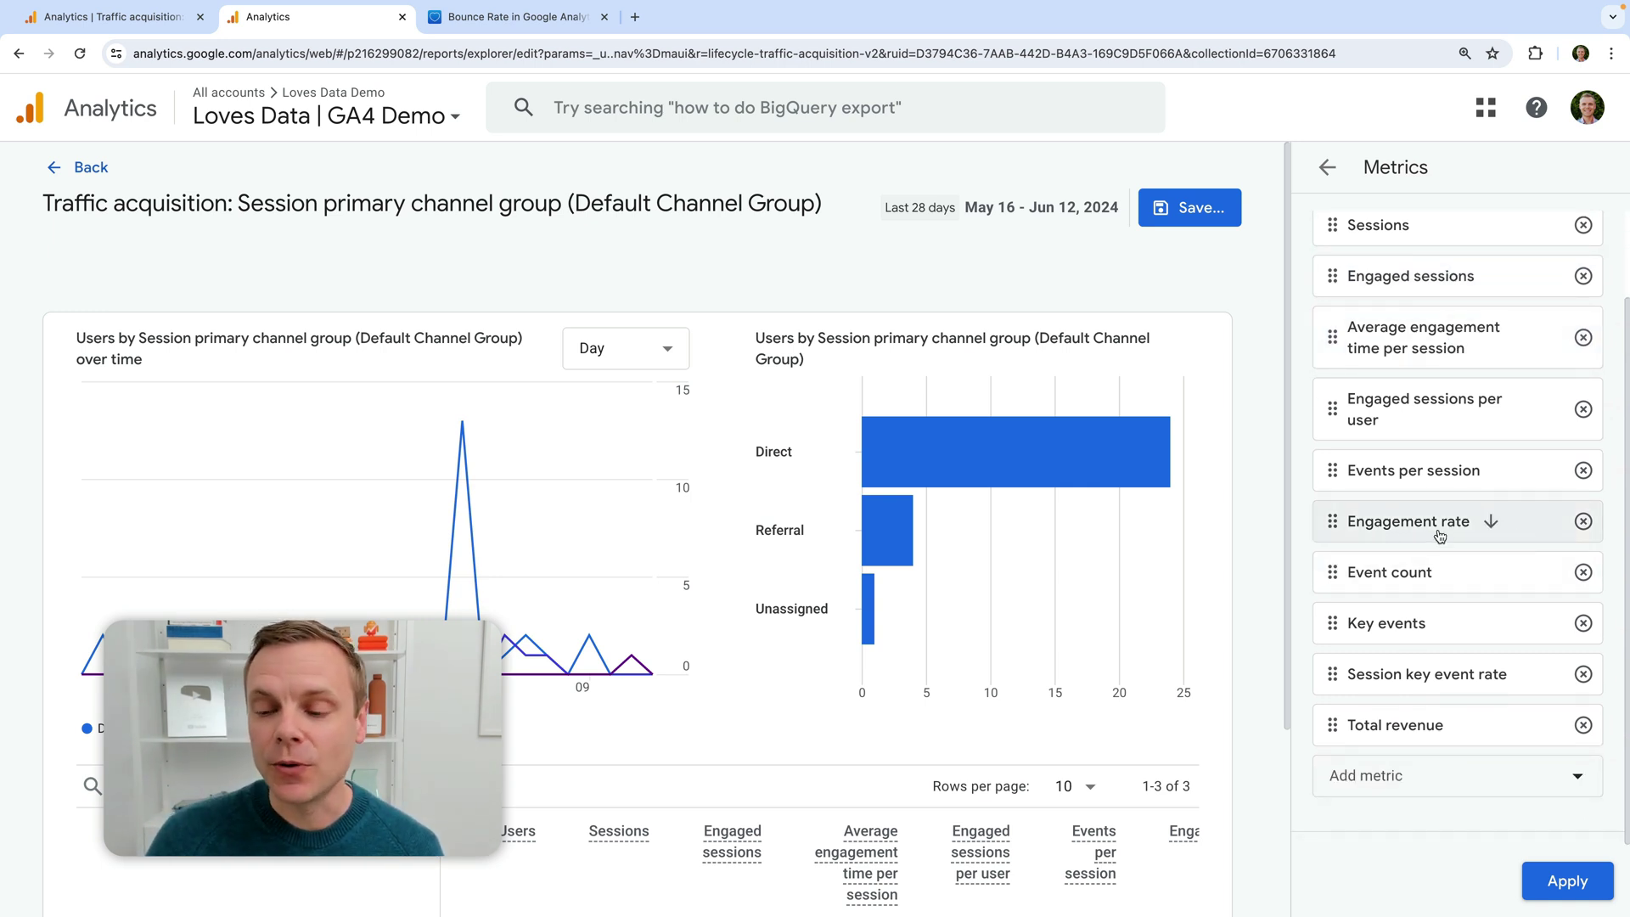
# Add the Bounce rate metric and move it directly below Sessions
pyautogui.click(1510, 780)
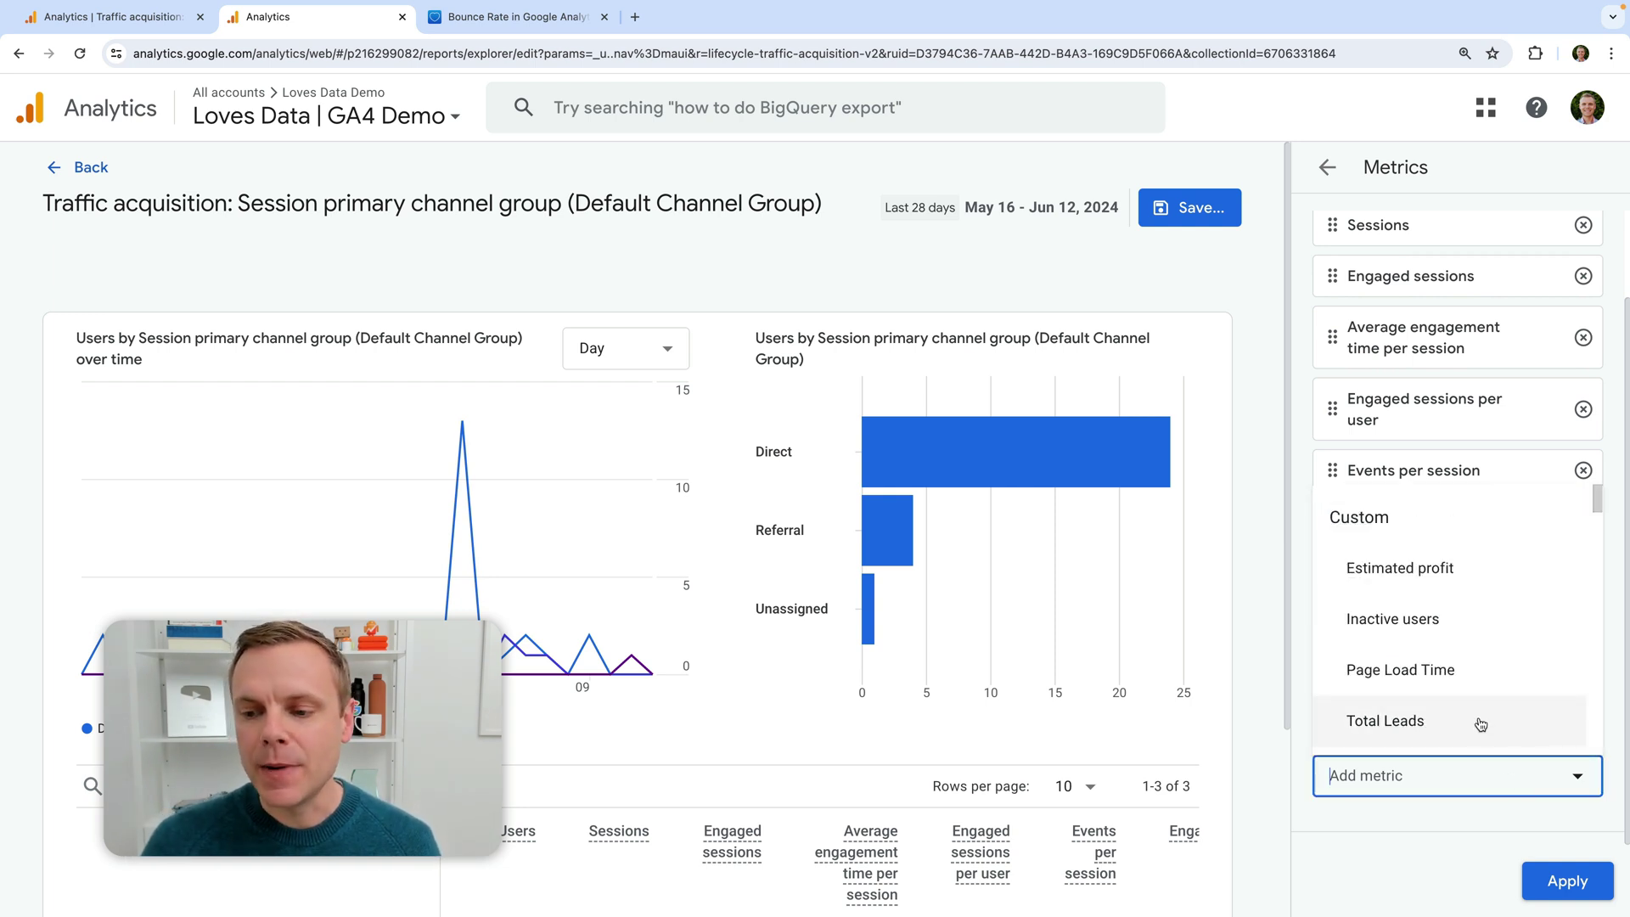
pyautogui.scroll(-1, 1353, 619)
pyautogui.scroll(-2, 1457, 623)
pyautogui.scroll(-2, 1457, 623)
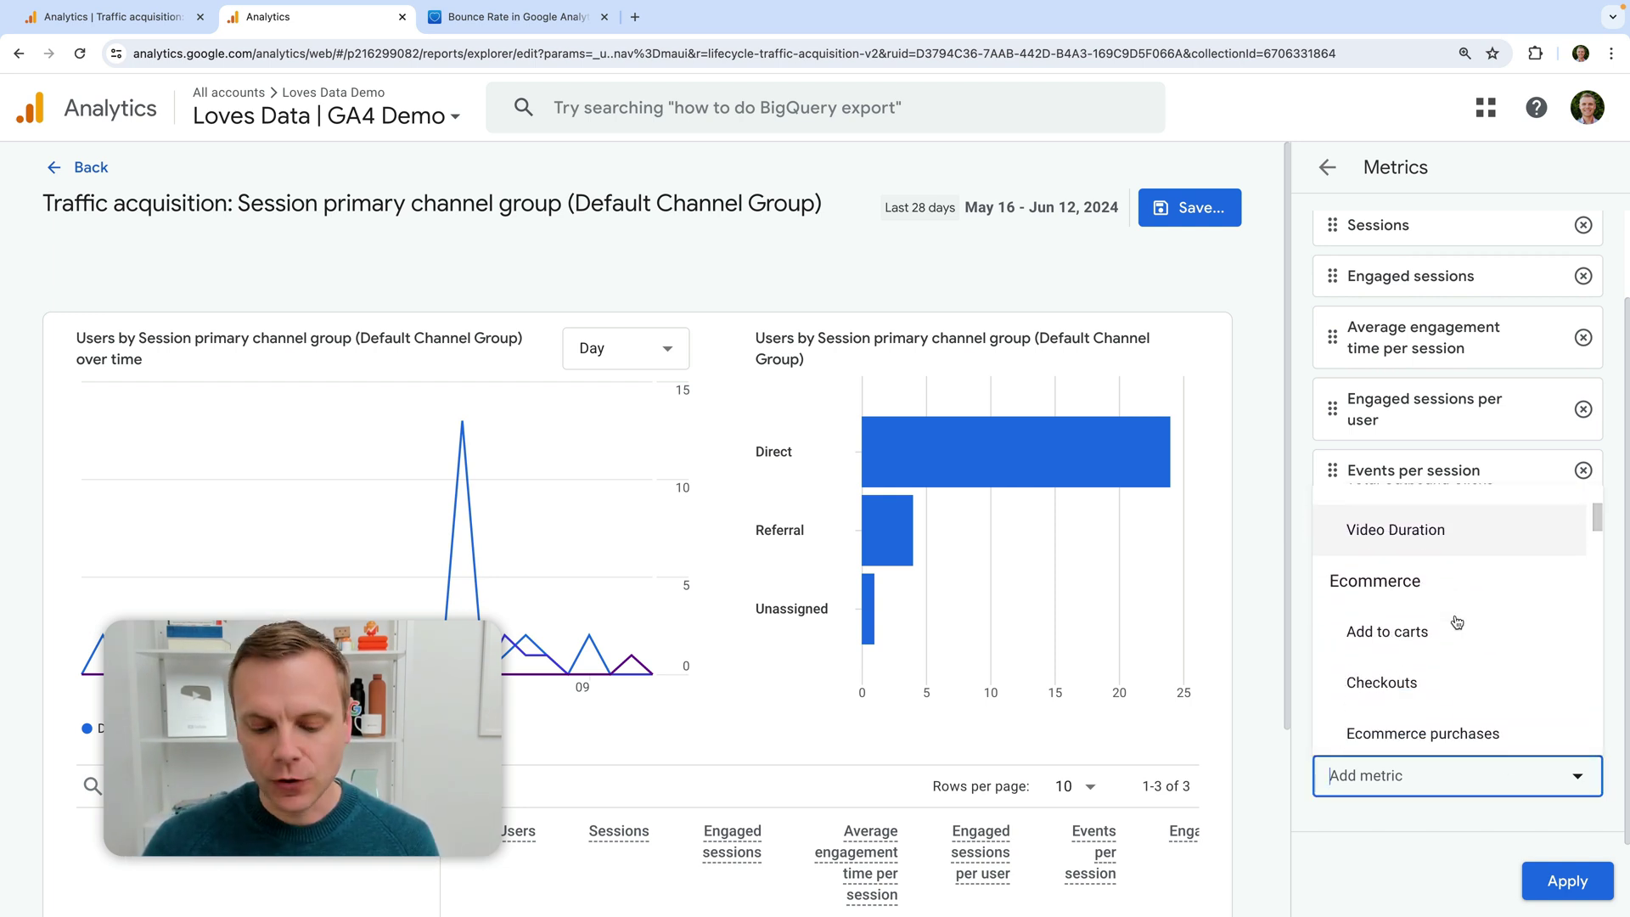
pyautogui.scroll(-1, 1354, 622)
pyautogui.write('bou')
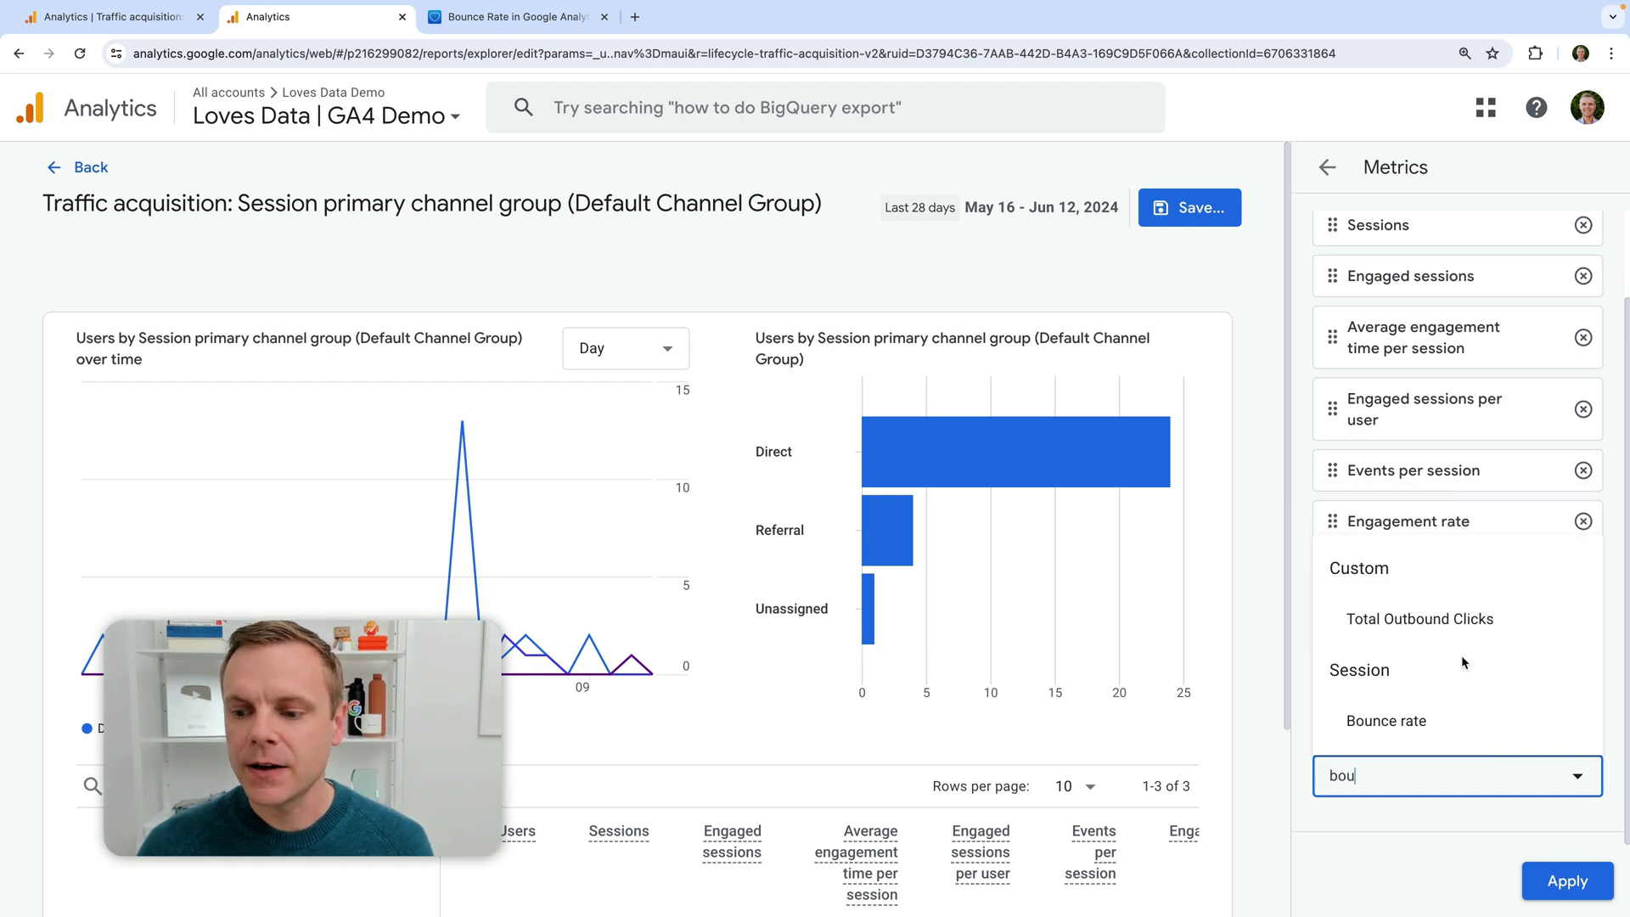
pyautogui.click(1429, 722)
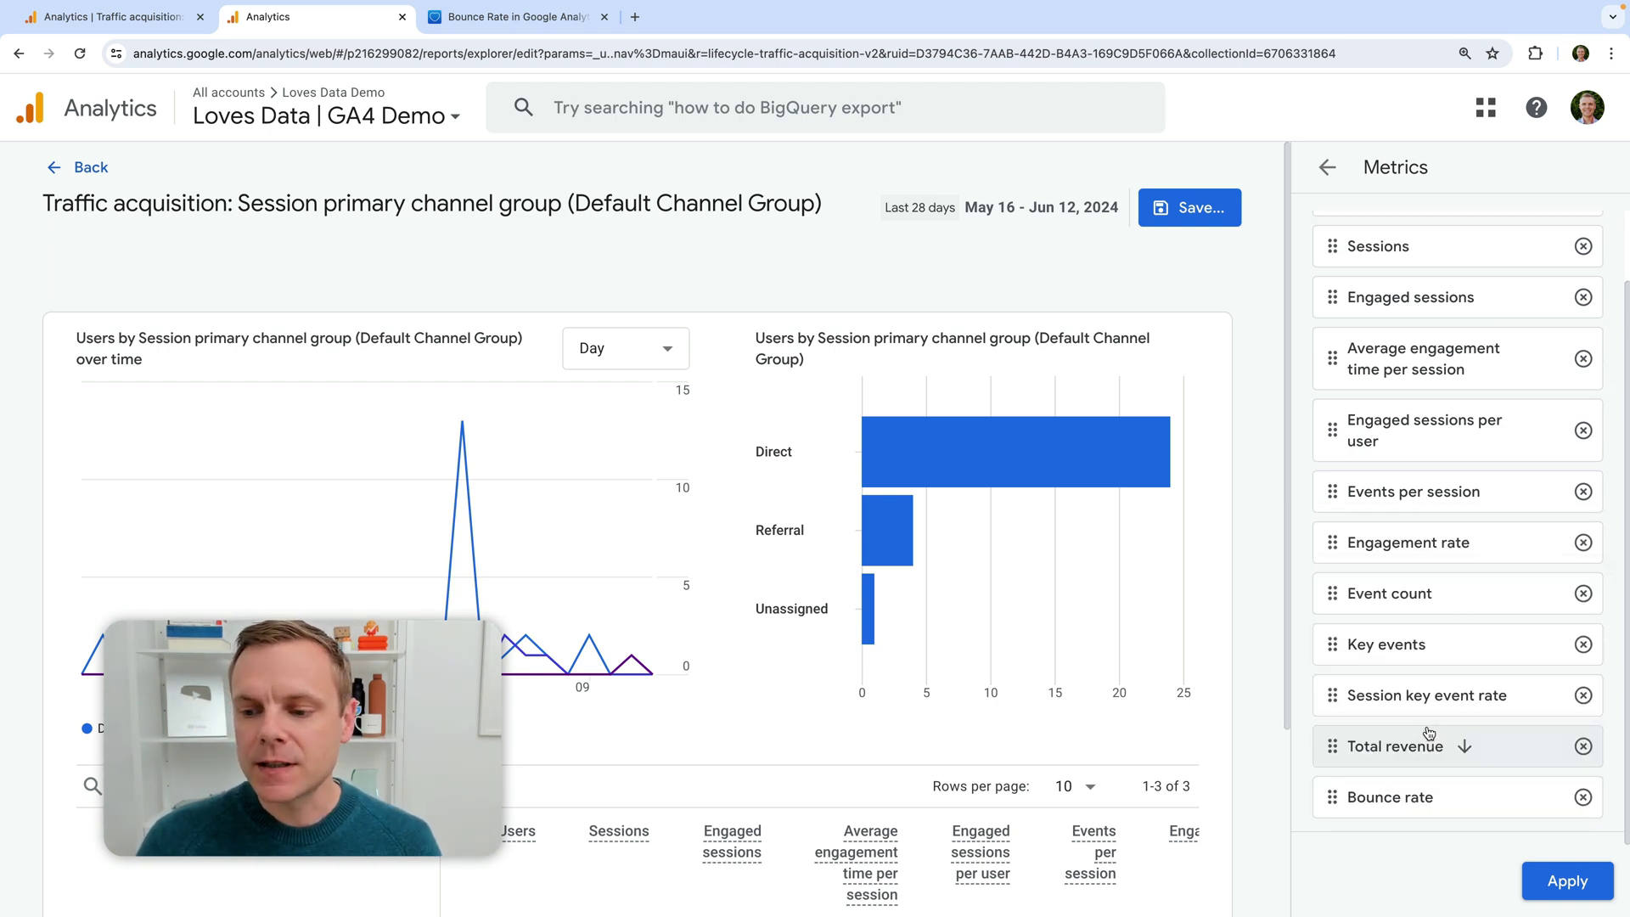
pyautogui.moveTo(1333, 892); pyautogui.dragTo(1335, 333)
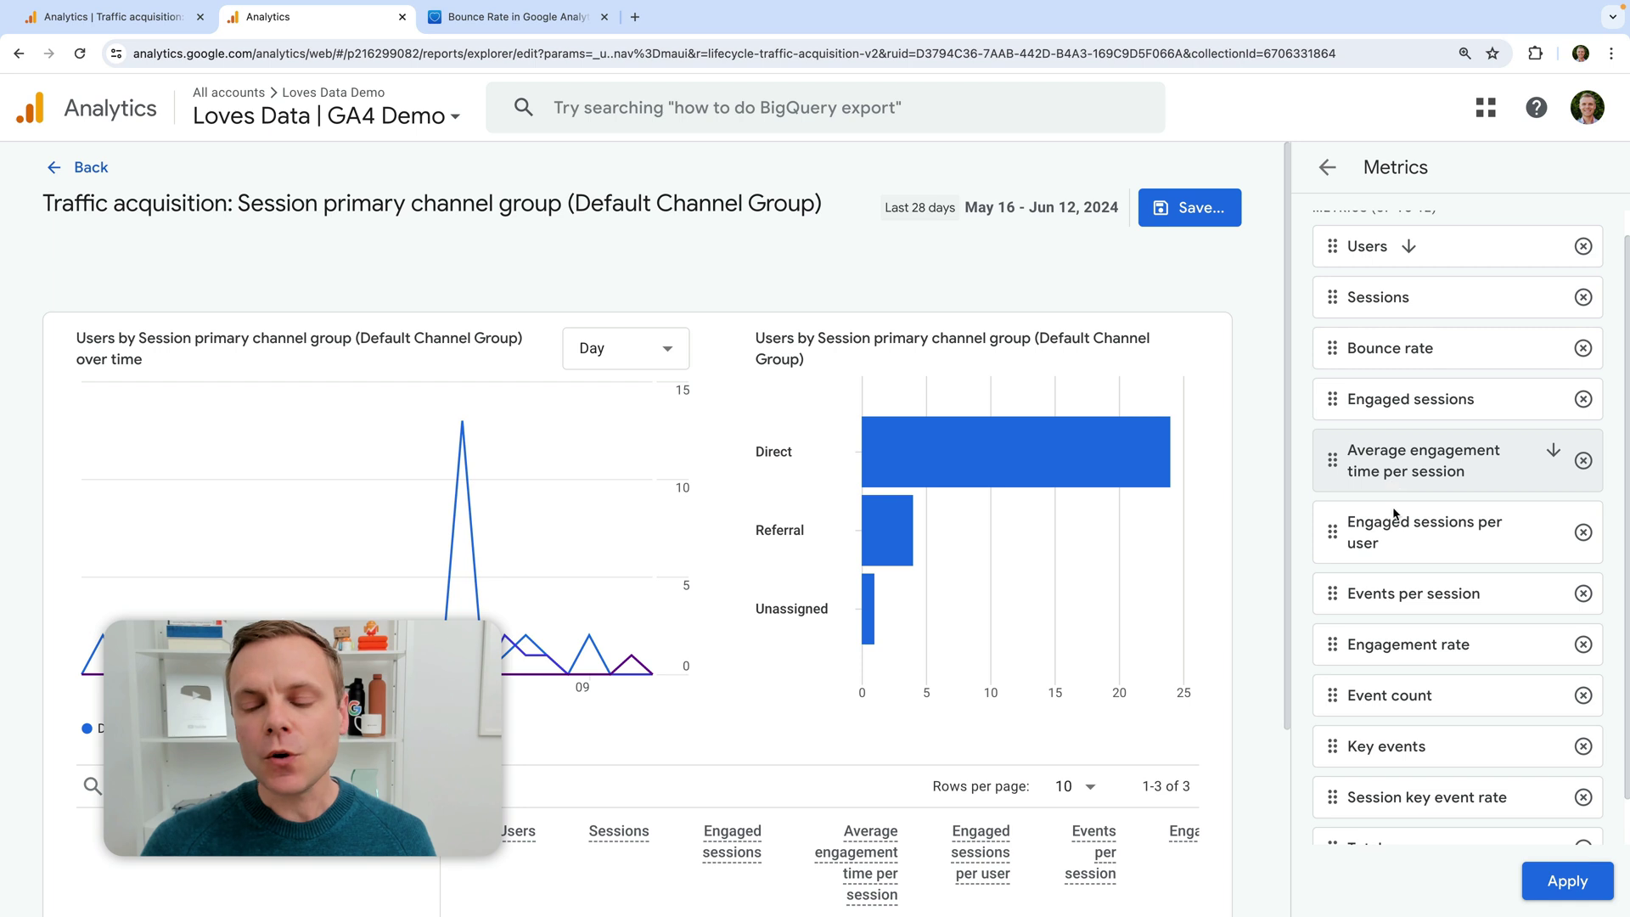
# Apply the metric change and review the new Bounce rate column
pyautogui.click(1567, 882)
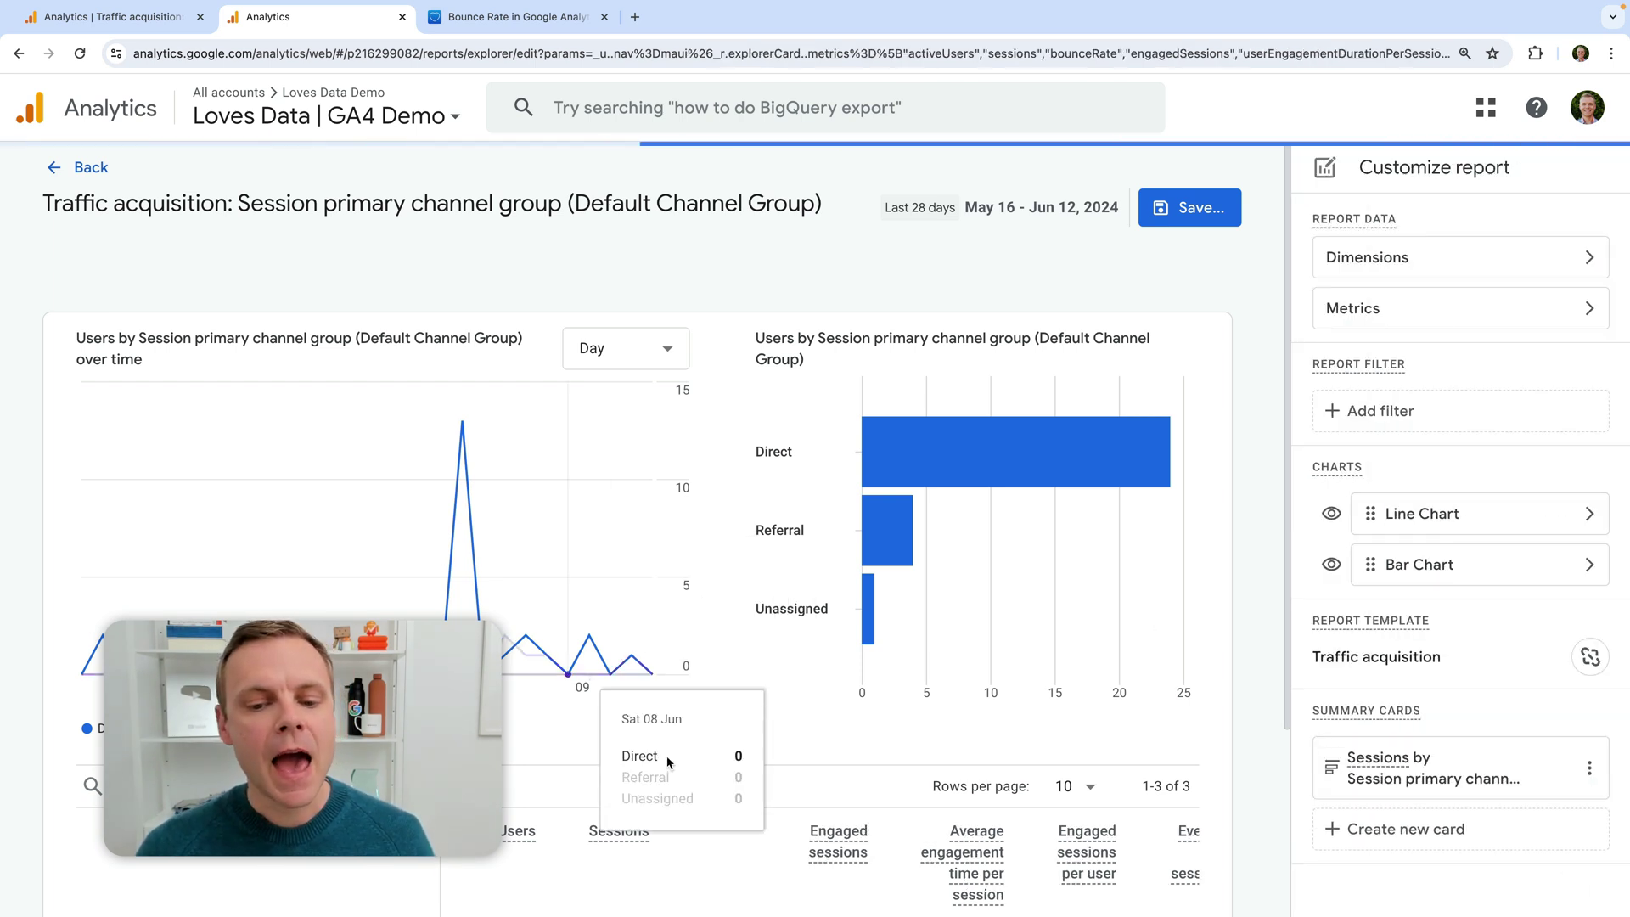
pyautogui.scroll(-2, 825, 684)
pyautogui.scroll(-1, 828, 692)
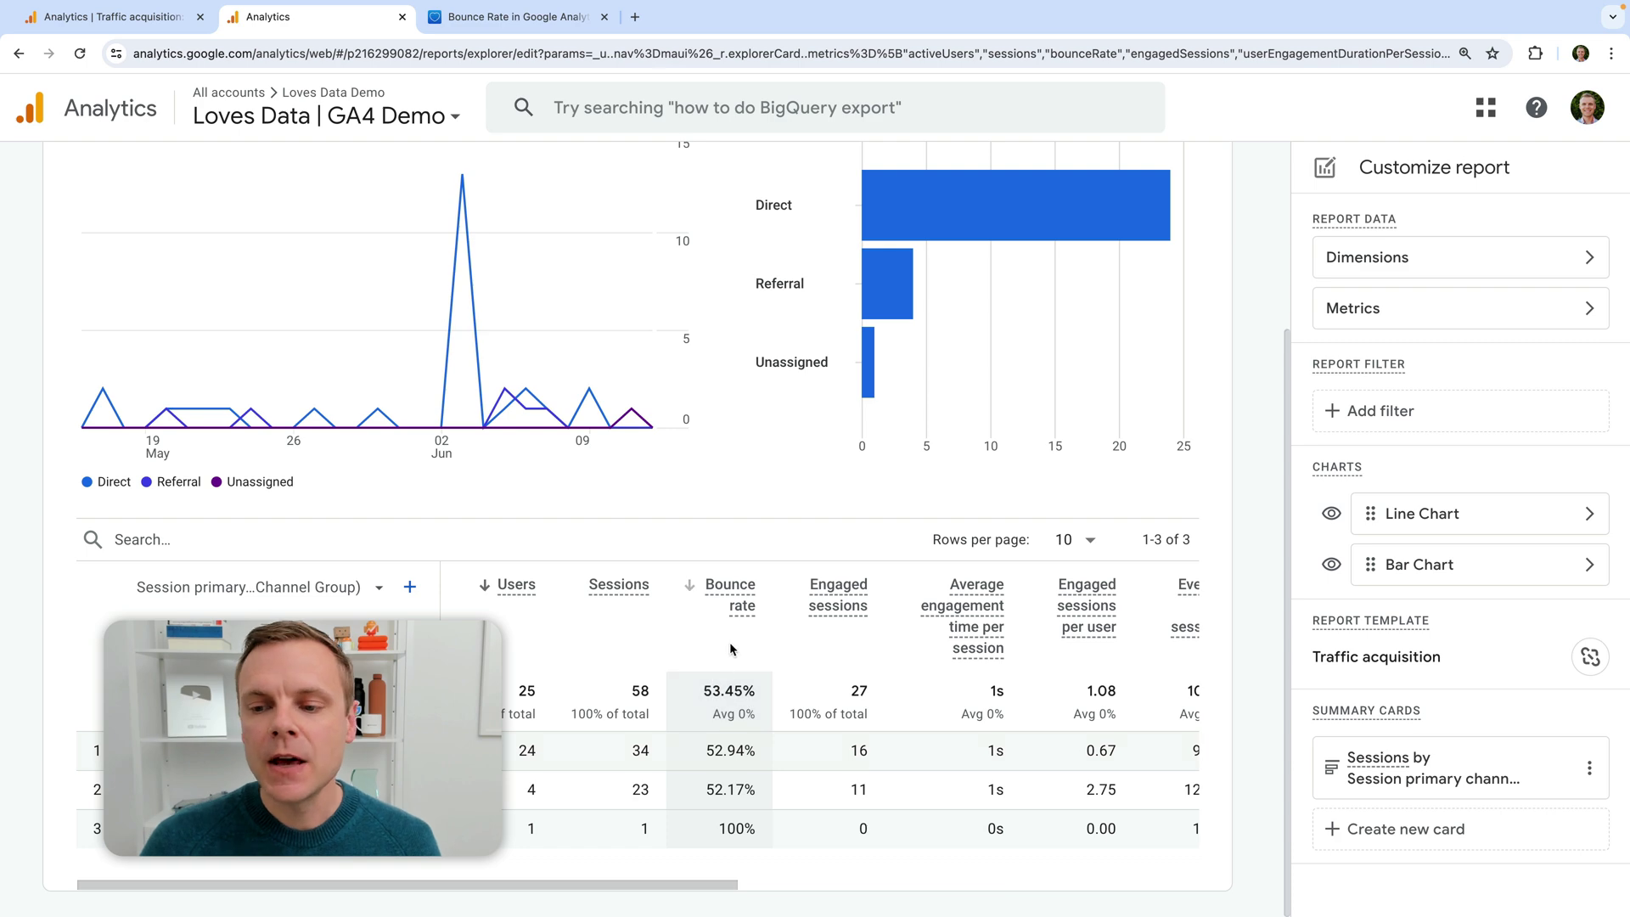
pyautogui.scroll(3, 745, 624)
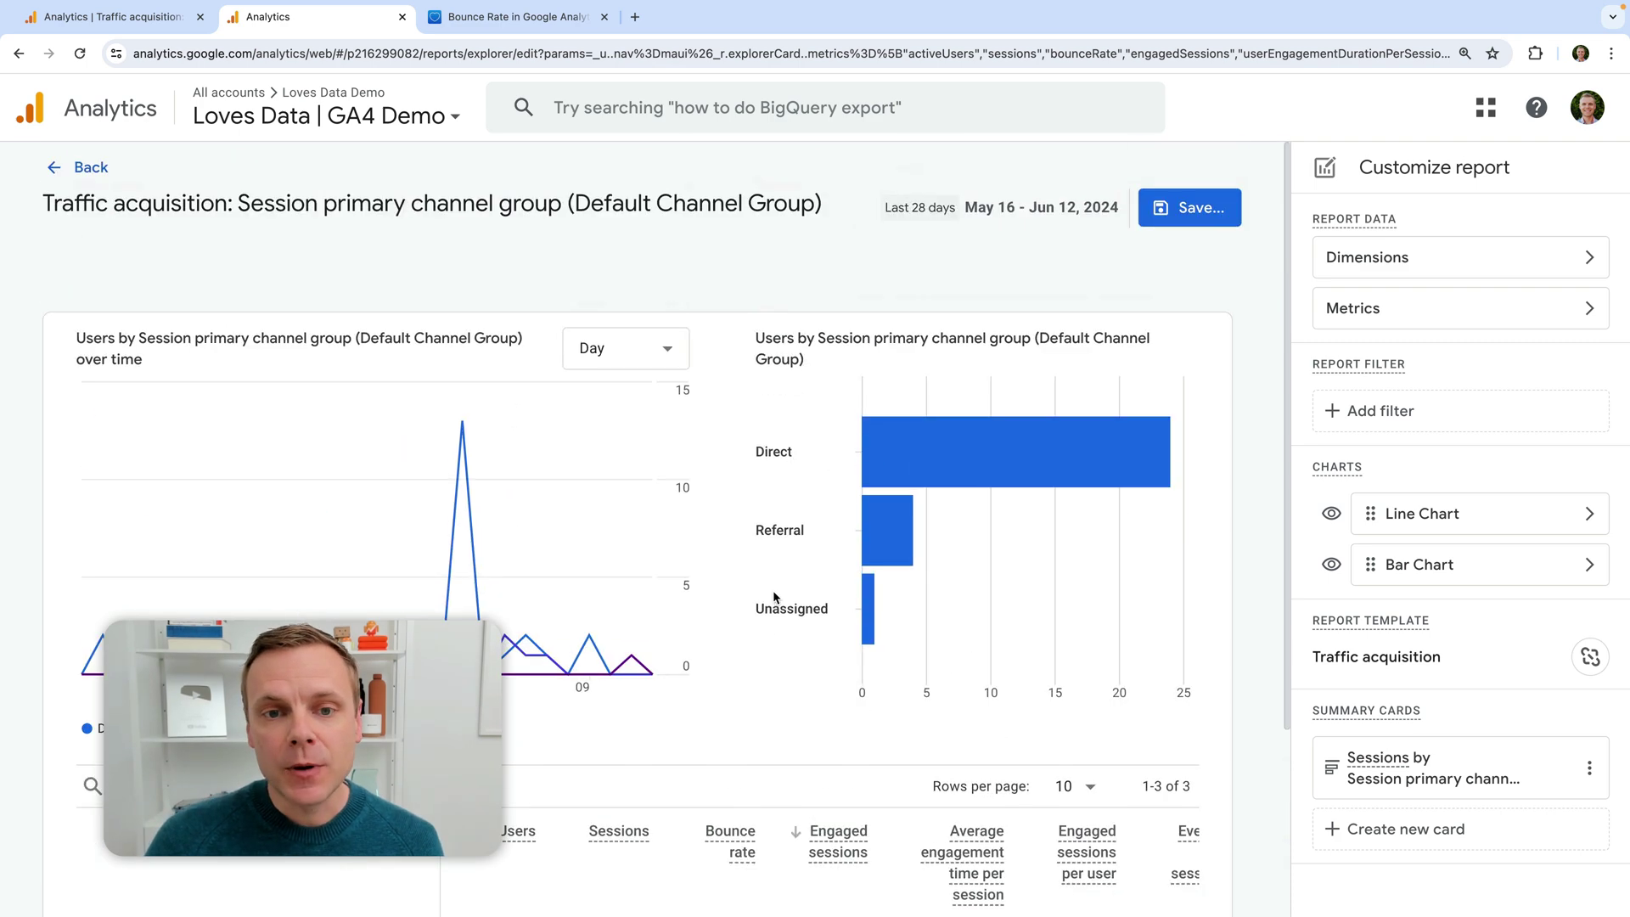
# Save the changes to the current Traffic acquisition report
pyautogui.click(1214, 209)
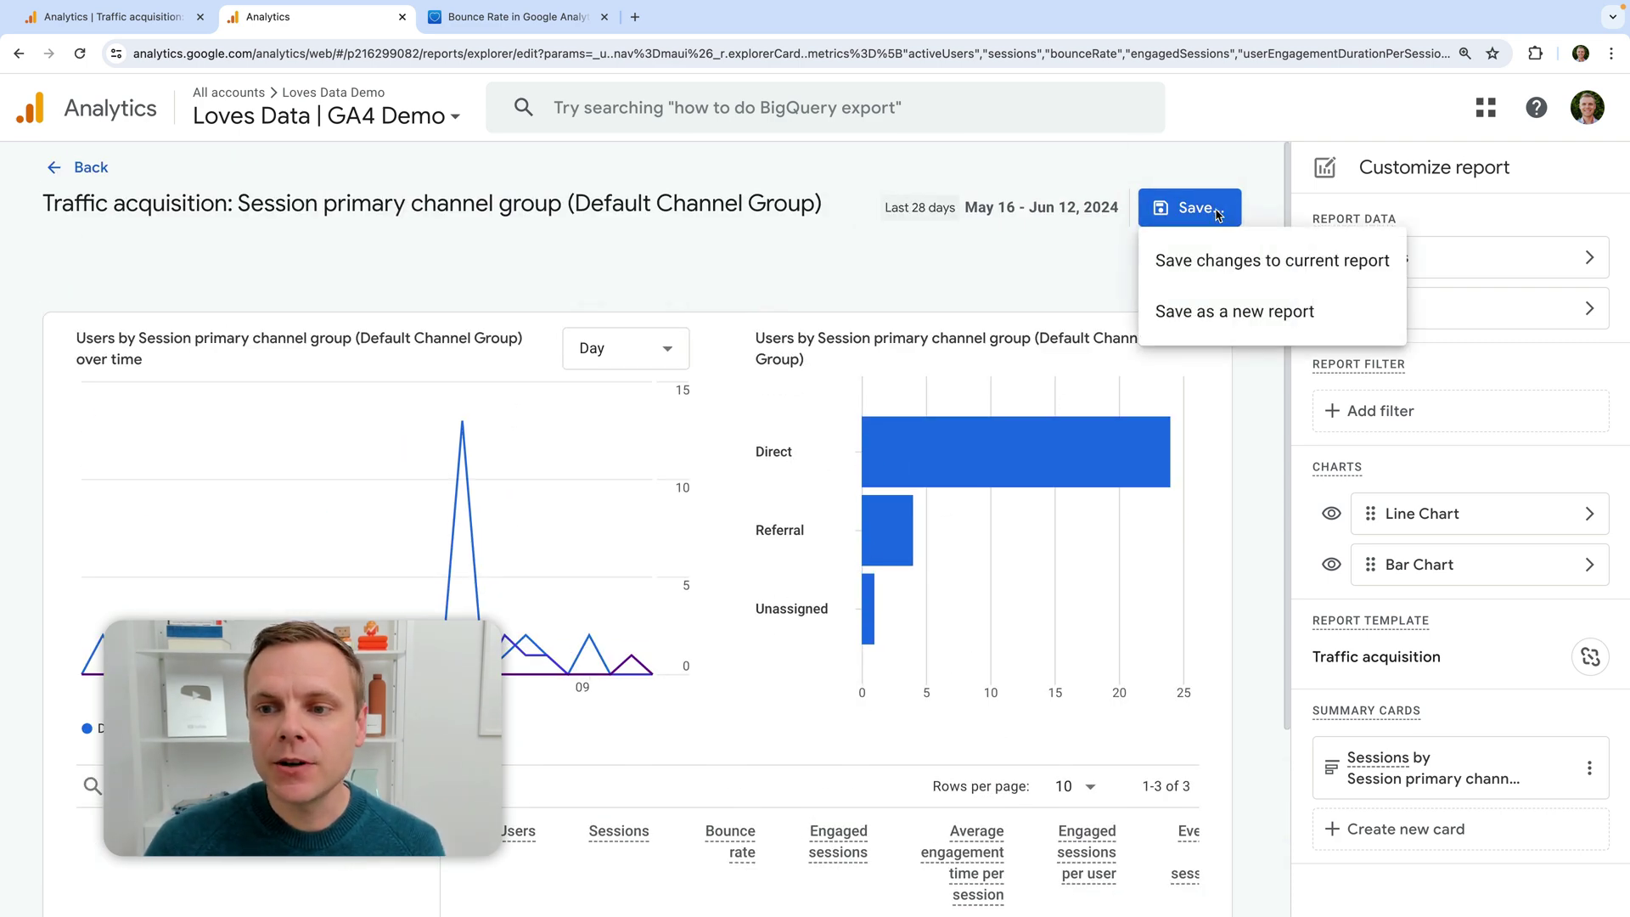
pyautogui.click(1195, 270)
pyautogui.click(1019, 620)
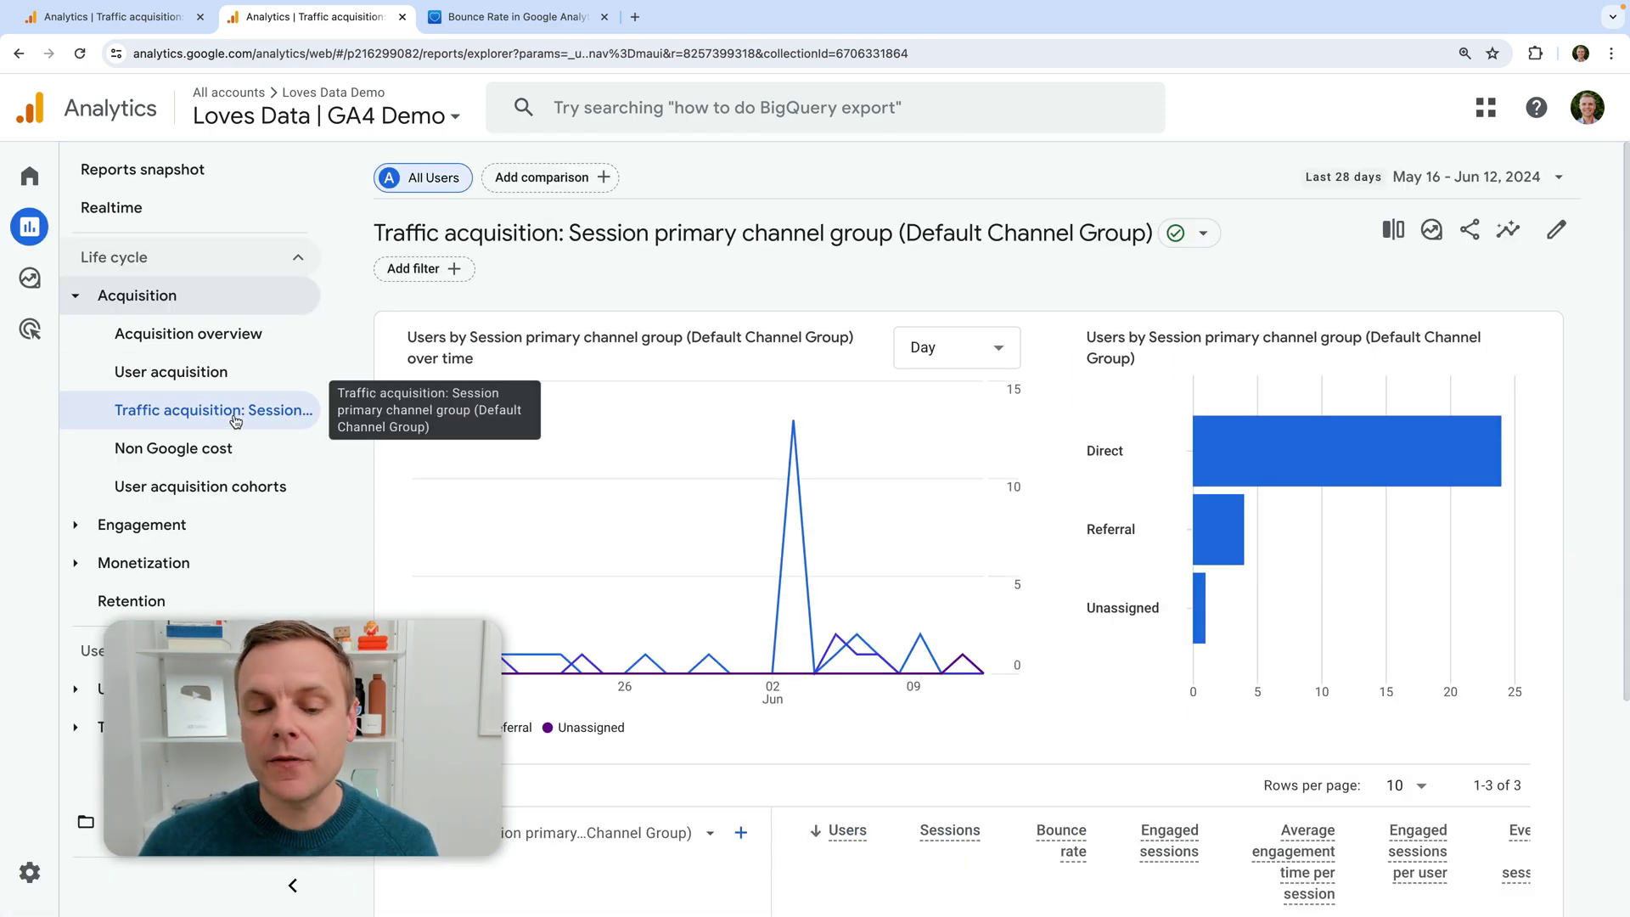
# Expand Engagement in the left nav and open Pages and screens
pyautogui.scroll(-3, 1063, 527)
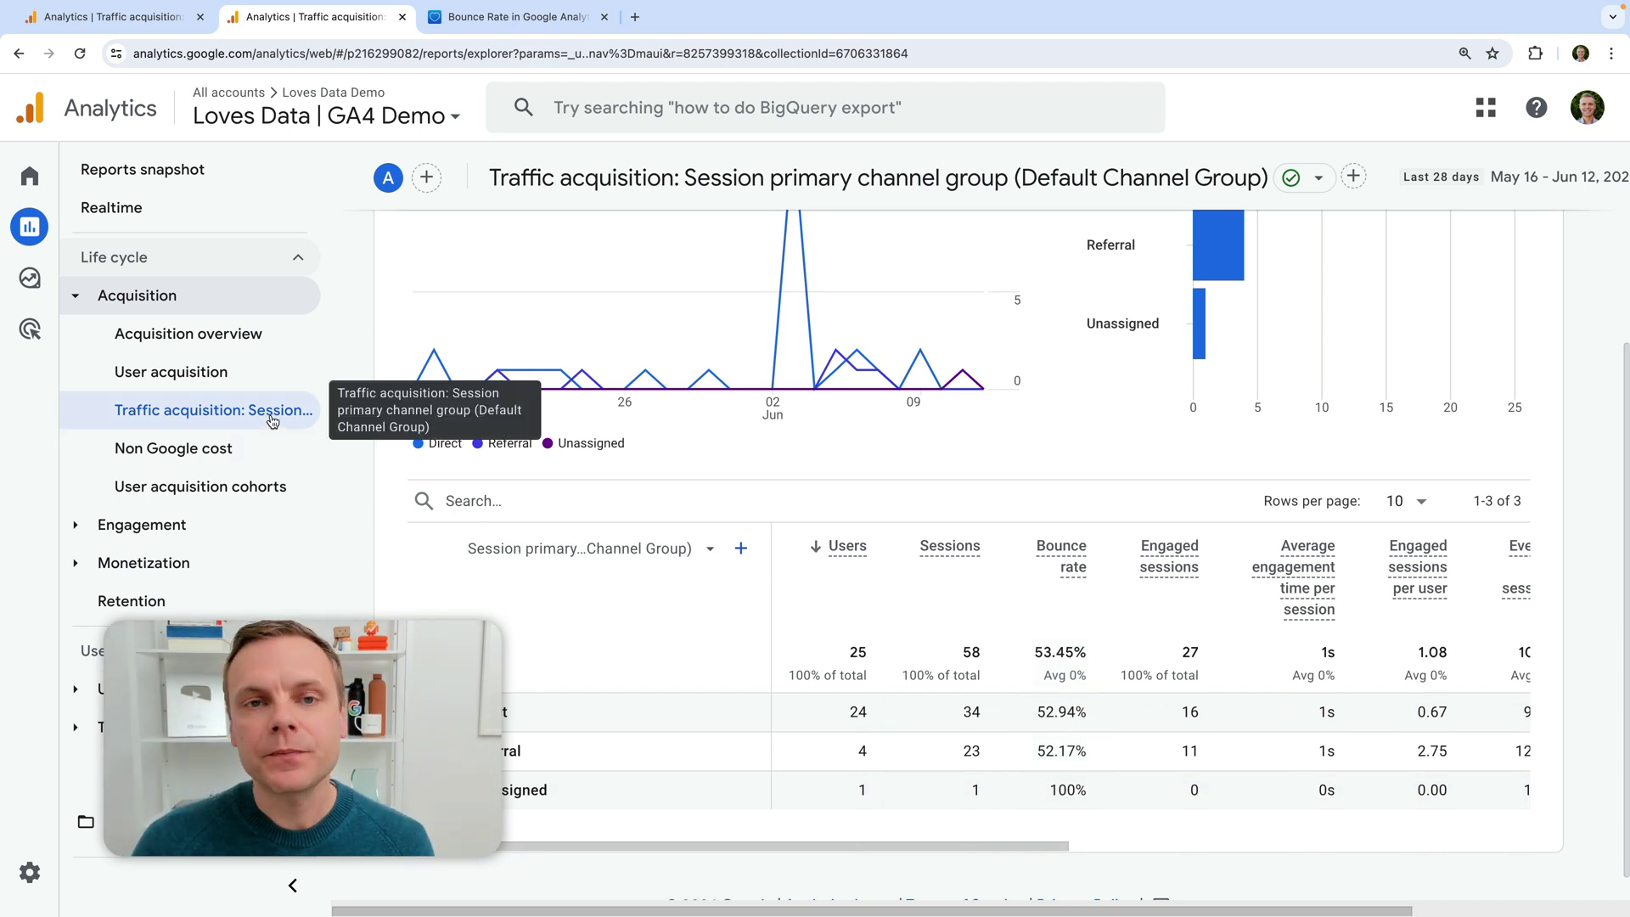
pyautogui.click(253, 522)
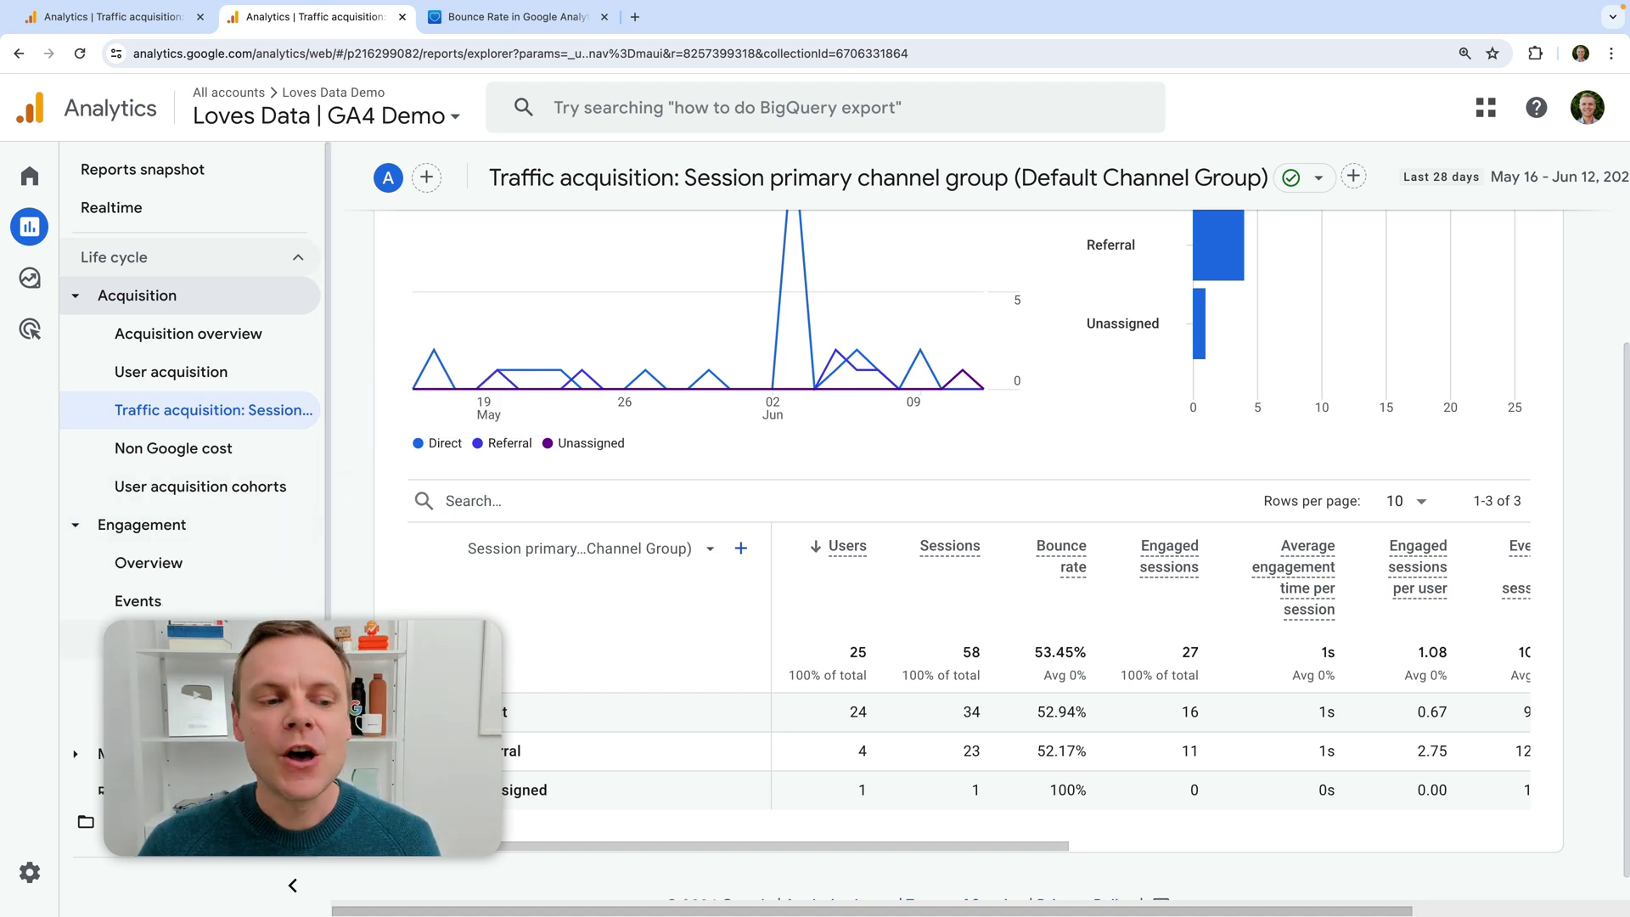
pyautogui.click(153, 639)
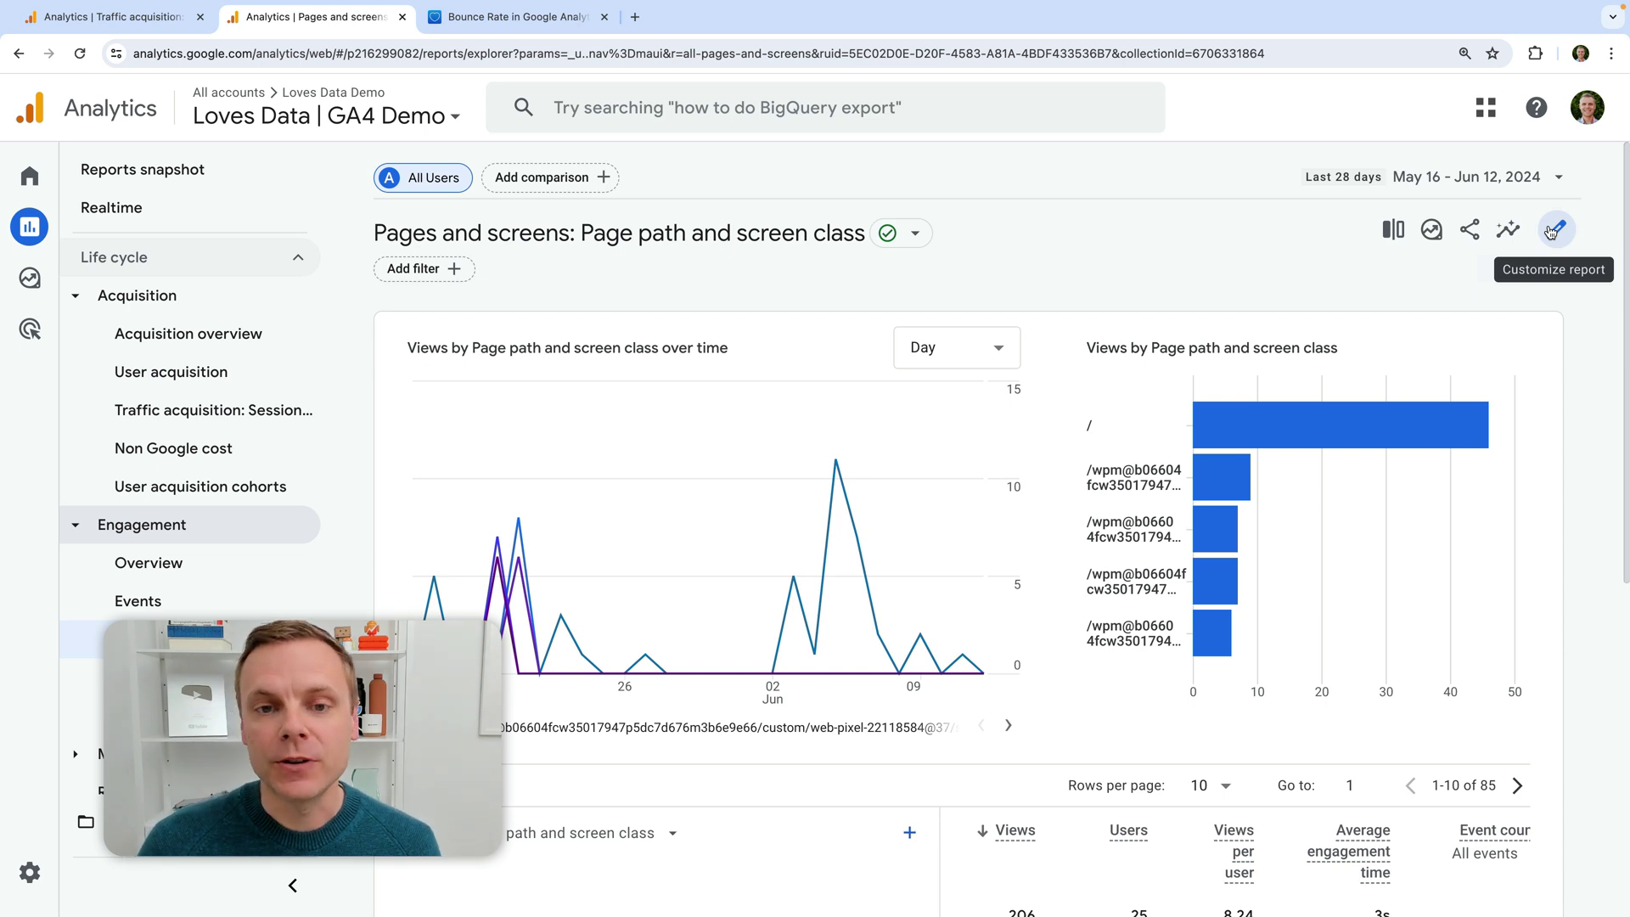
# Append Bounce rate to the Pages and screens report's metric list and apply the change
pyautogui.click(1552, 229)
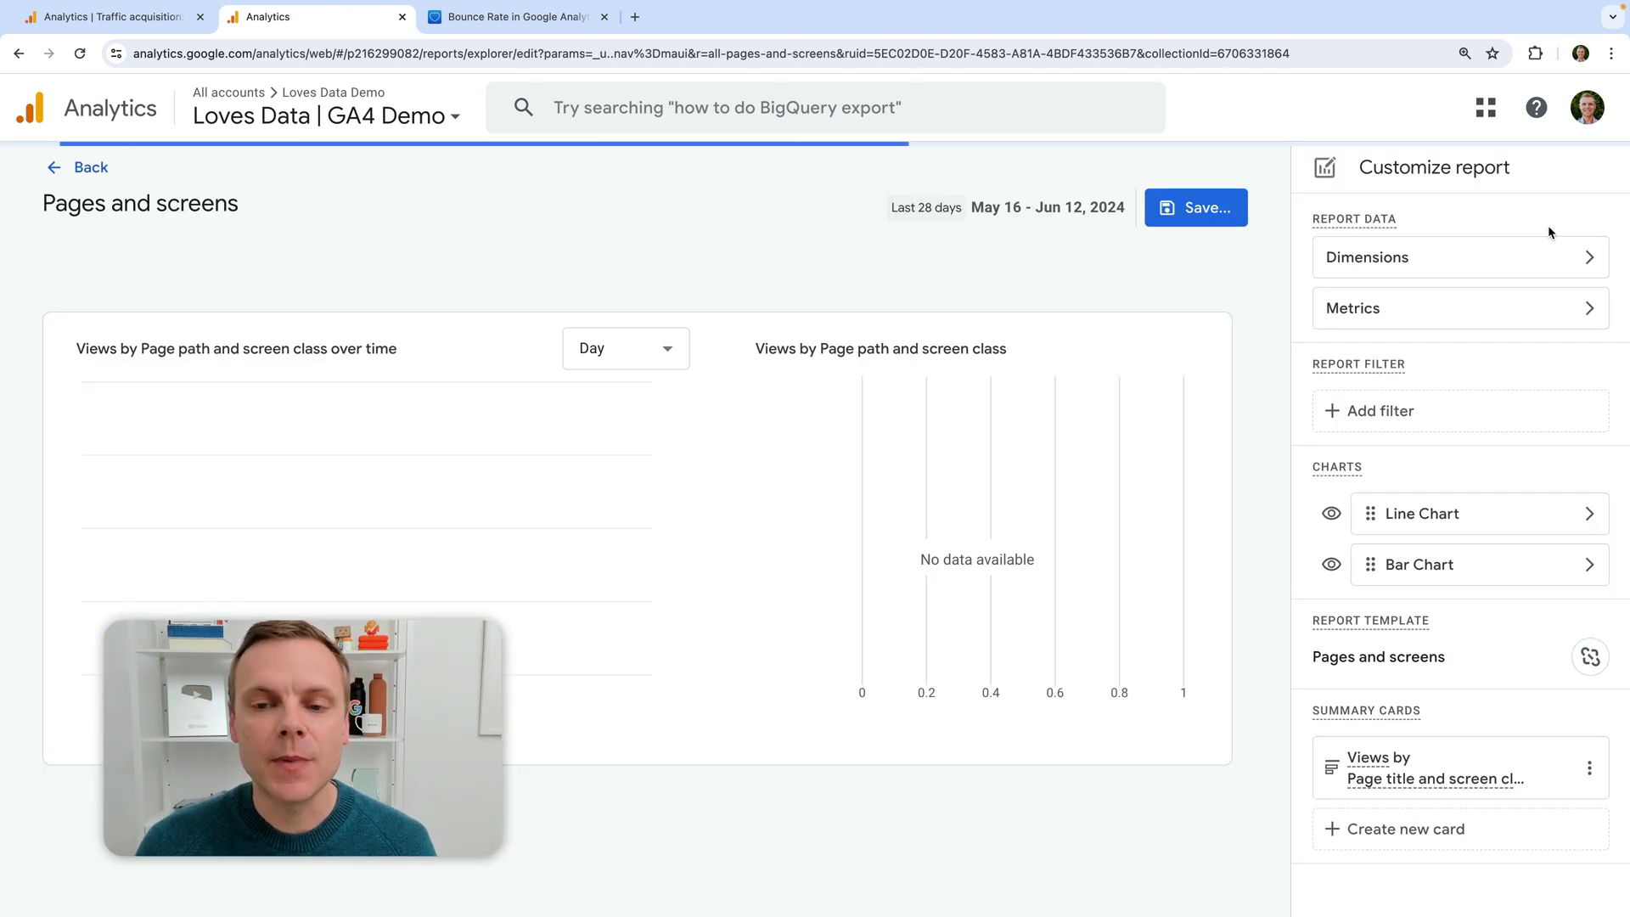
pyautogui.click(1469, 318)
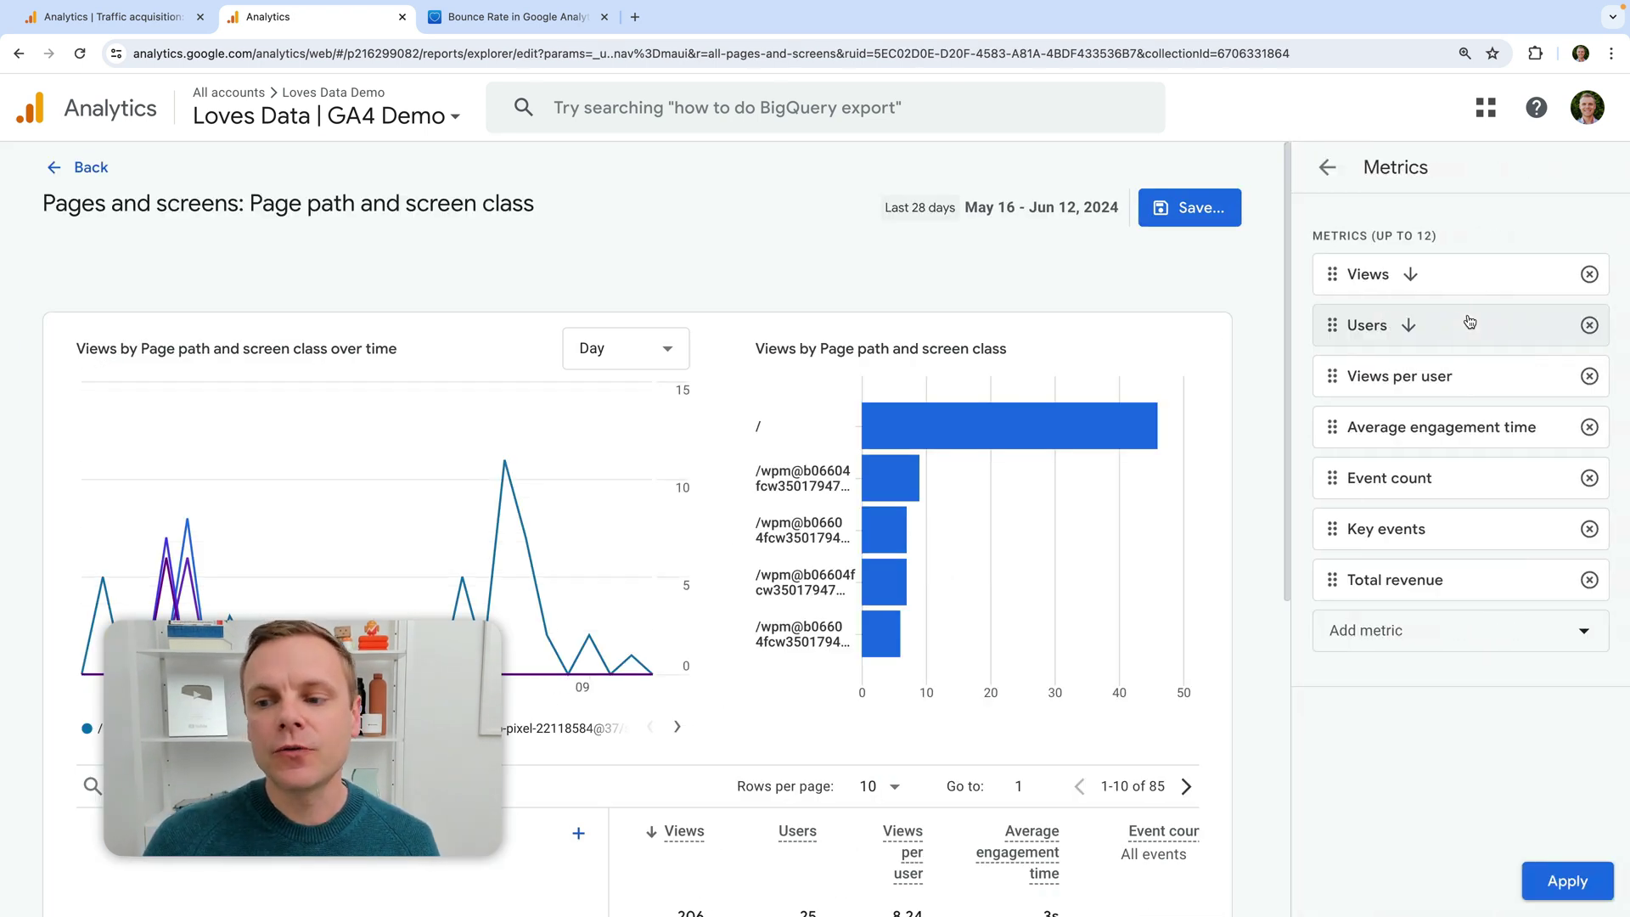
pyautogui.click(1462, 643)
pyautogui.write('bou')
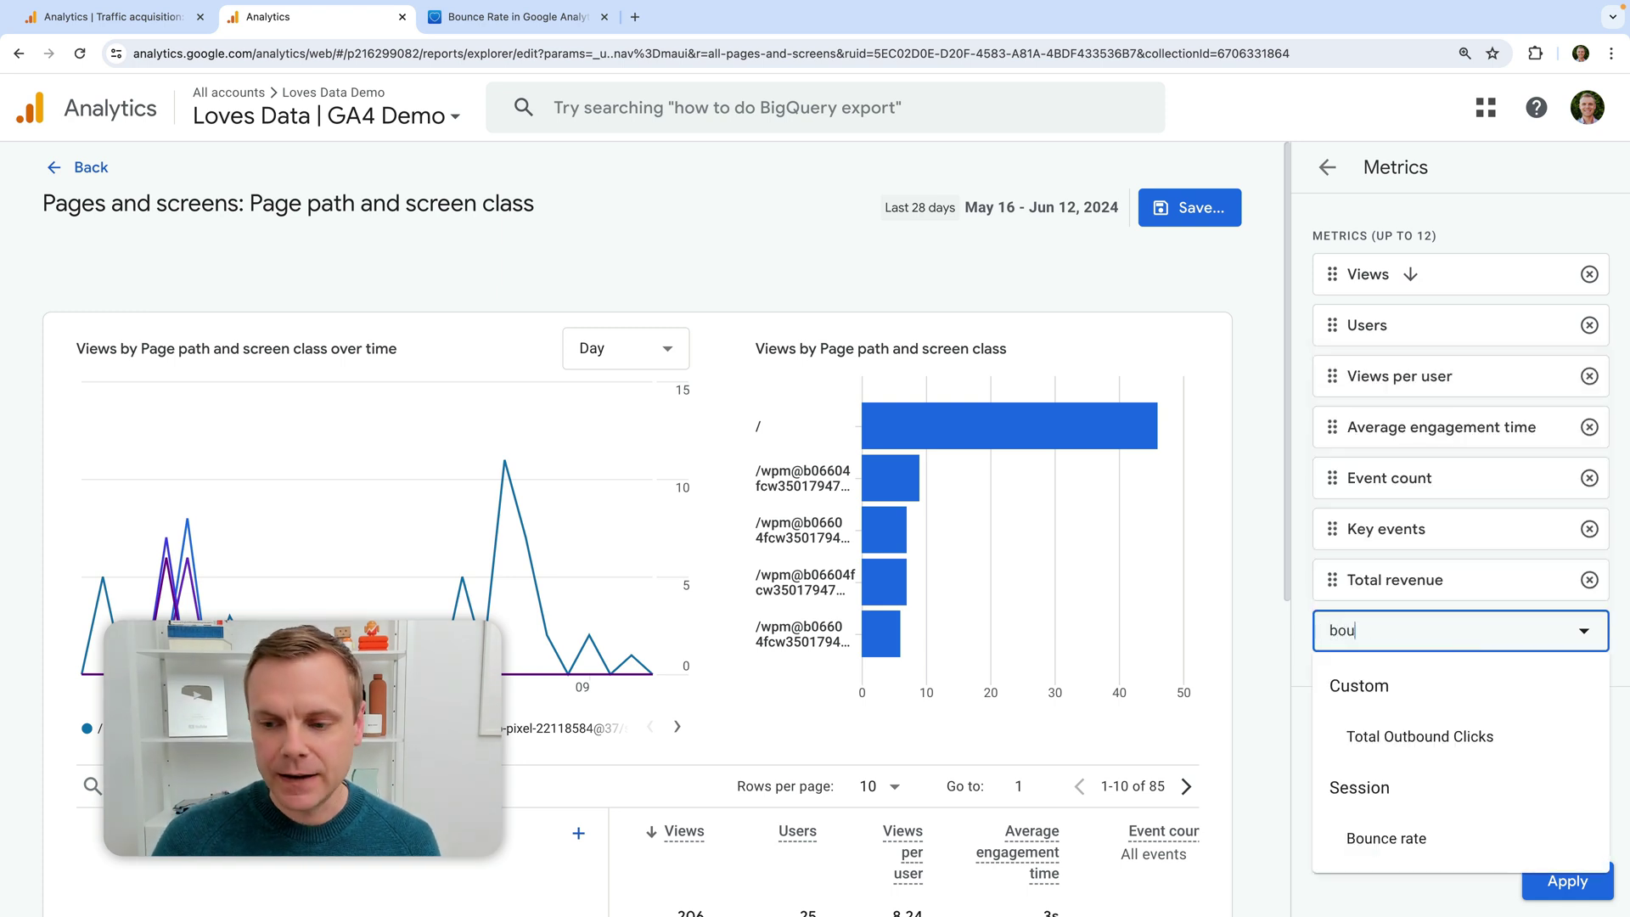
pyautogui.write('nc')
pyautogui.click(1499, 755)
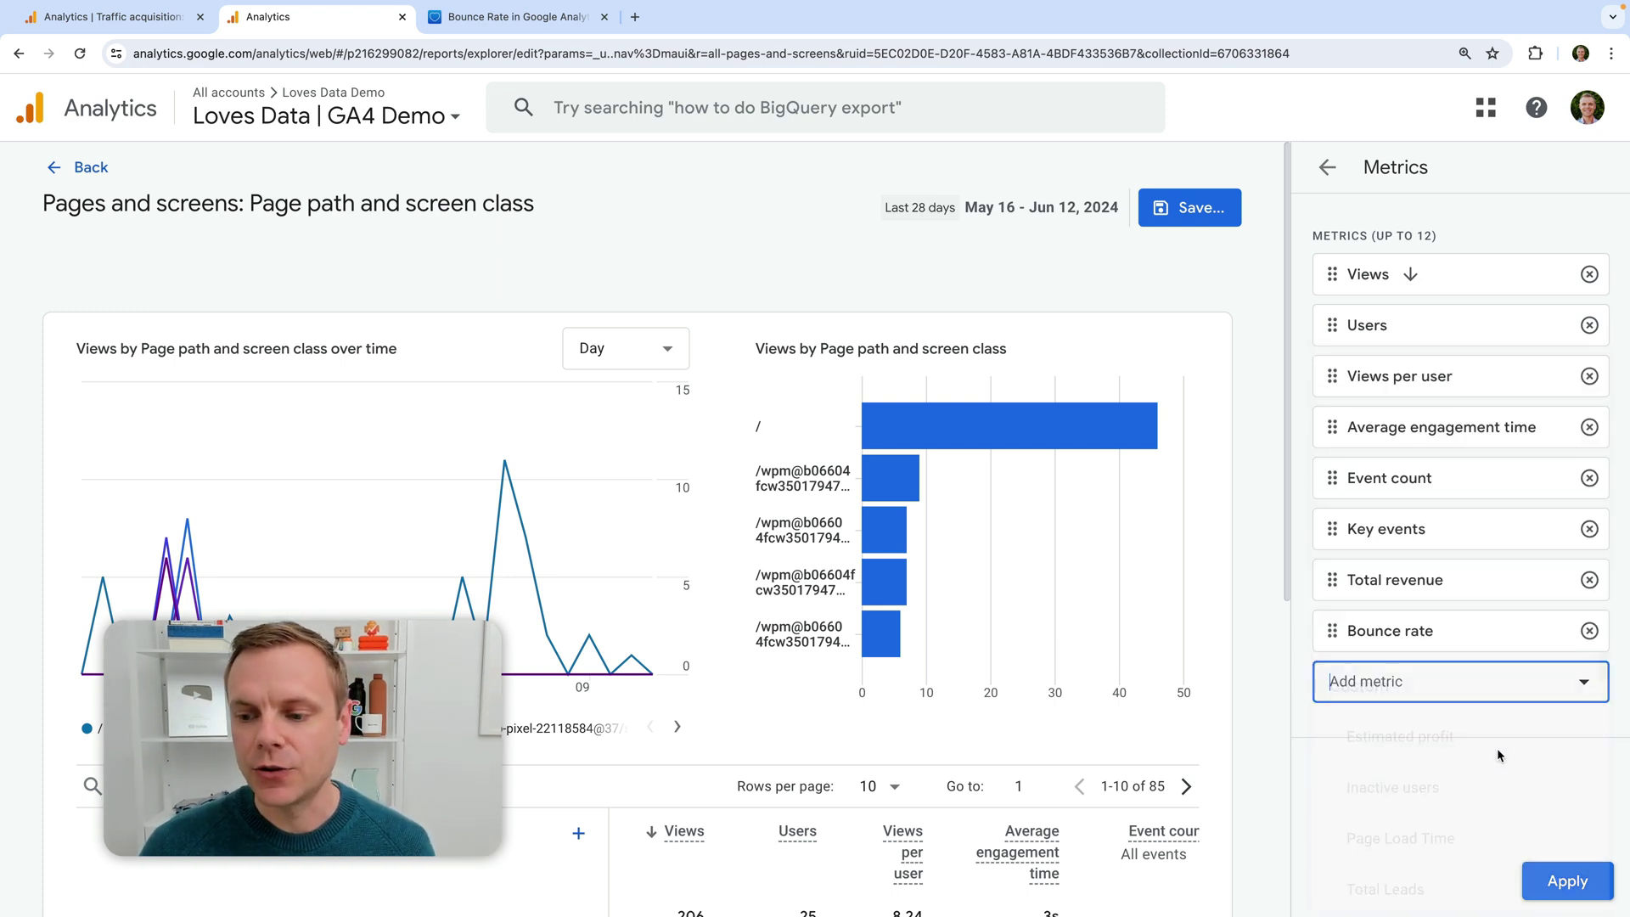
pyautogui.click(1575, 881)
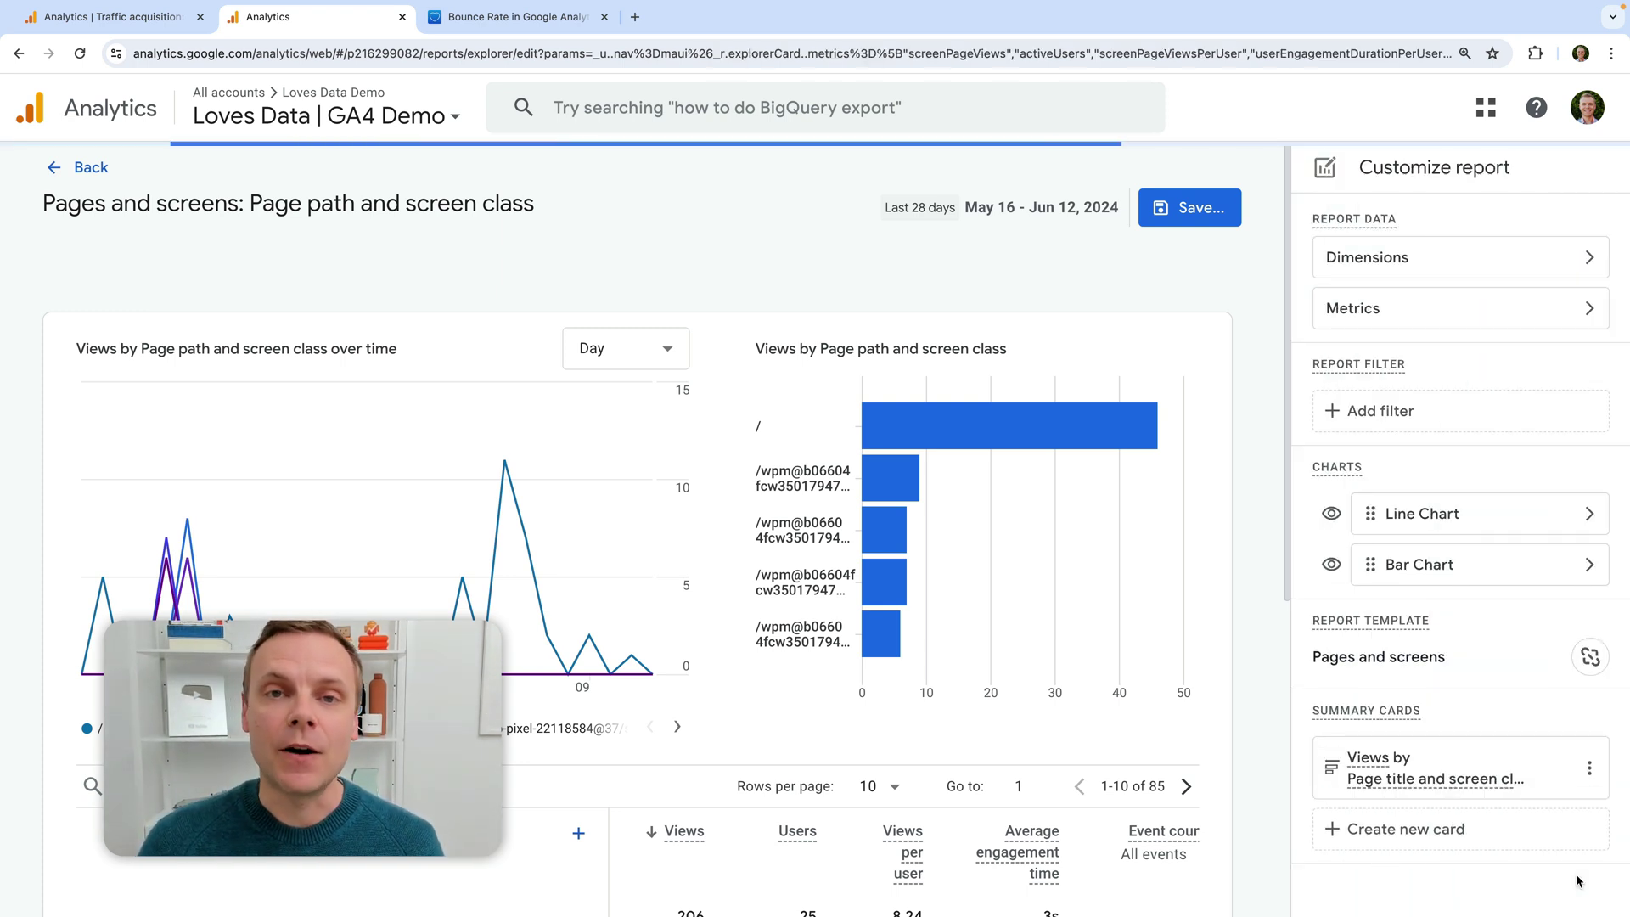